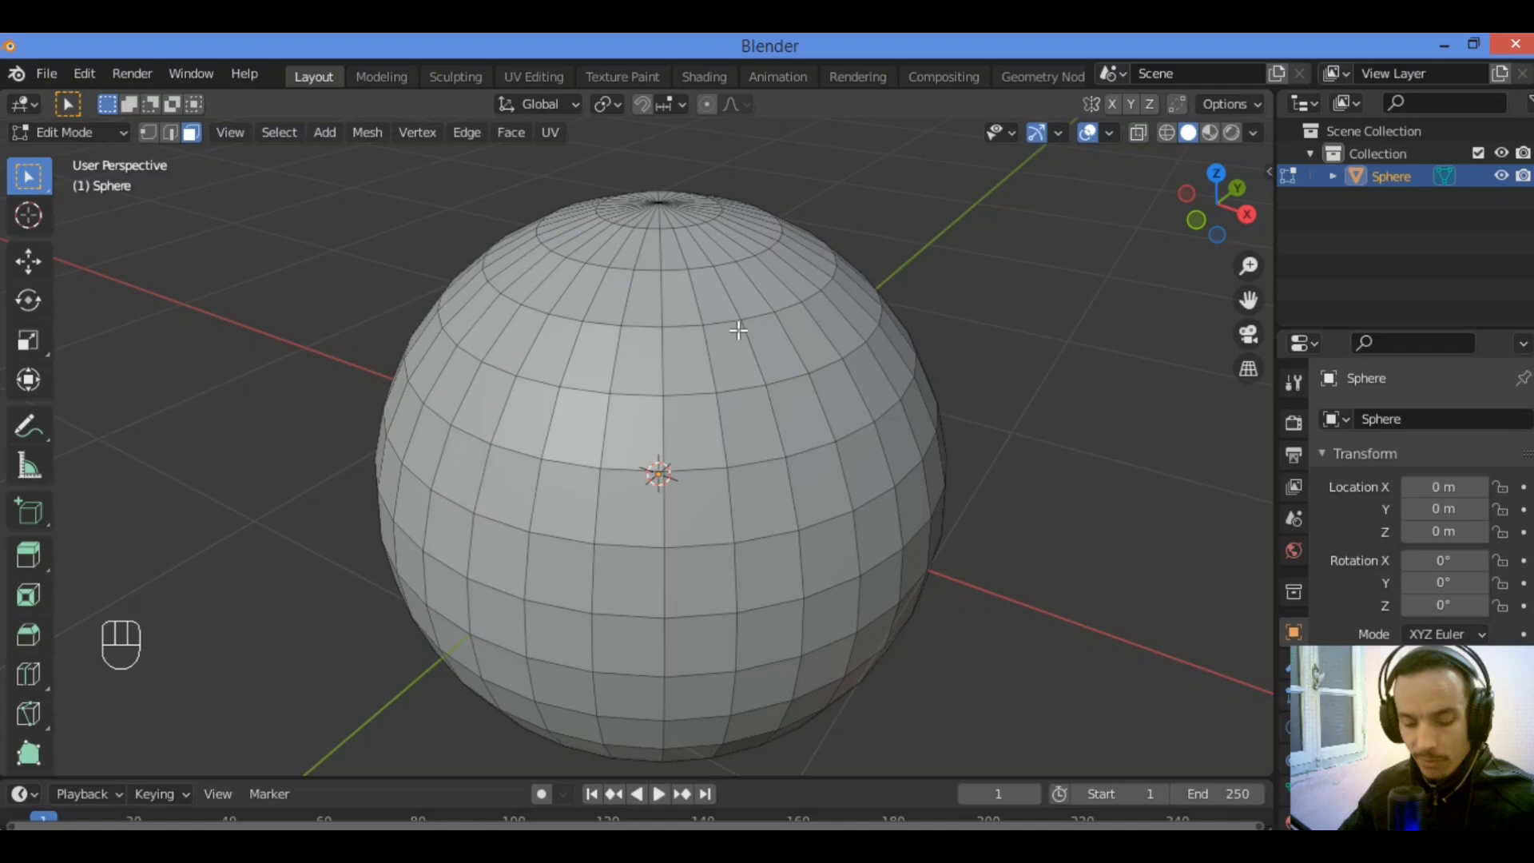
Select a face on the upper sphere, try Select Random on the mesh, and undo the random selection
click(651, 349)
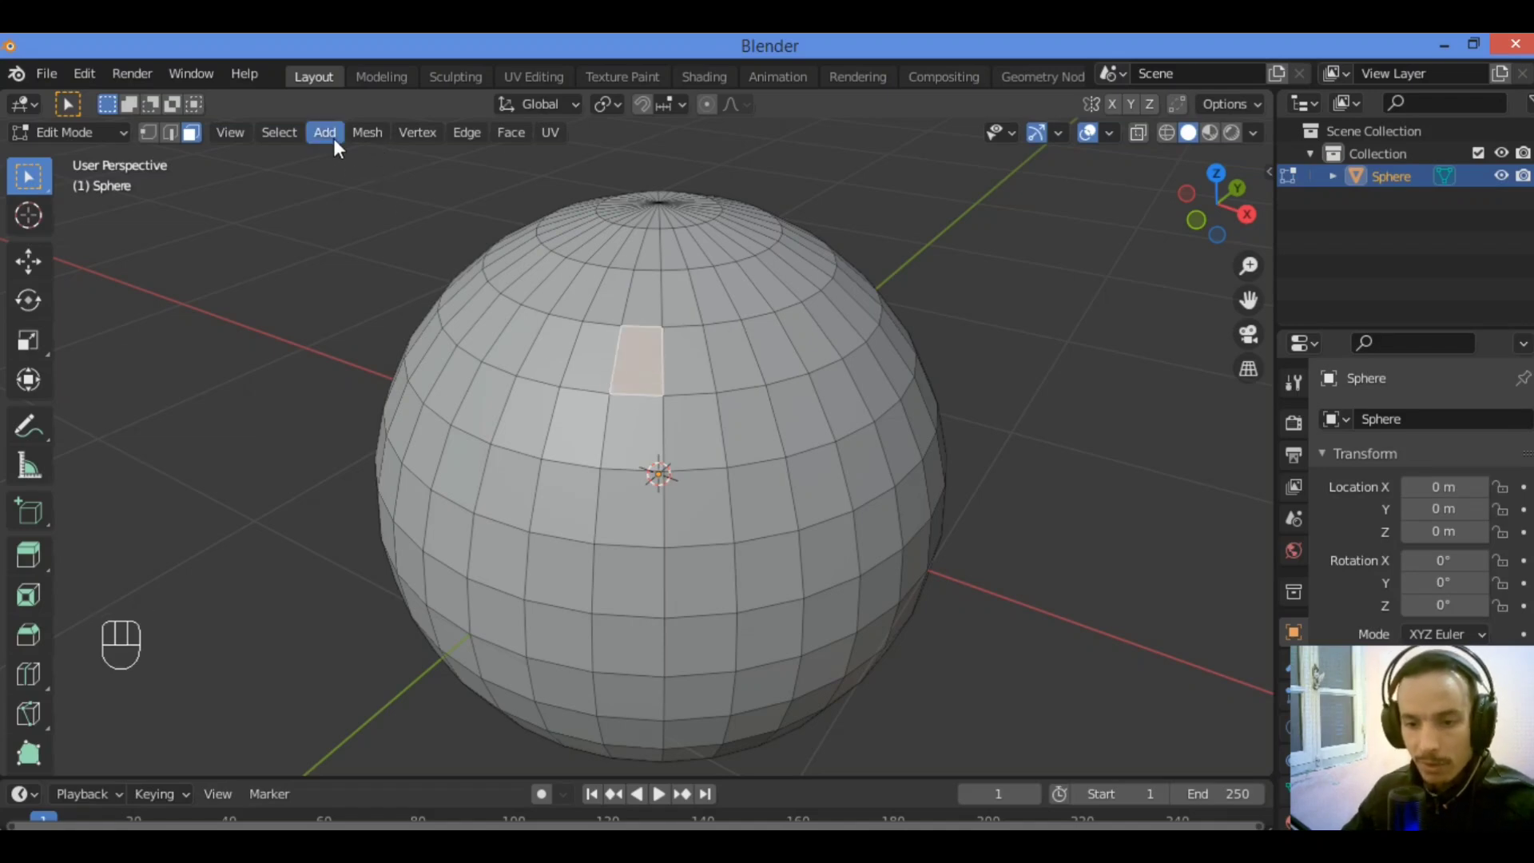
drag(270, 126, 369, 308)
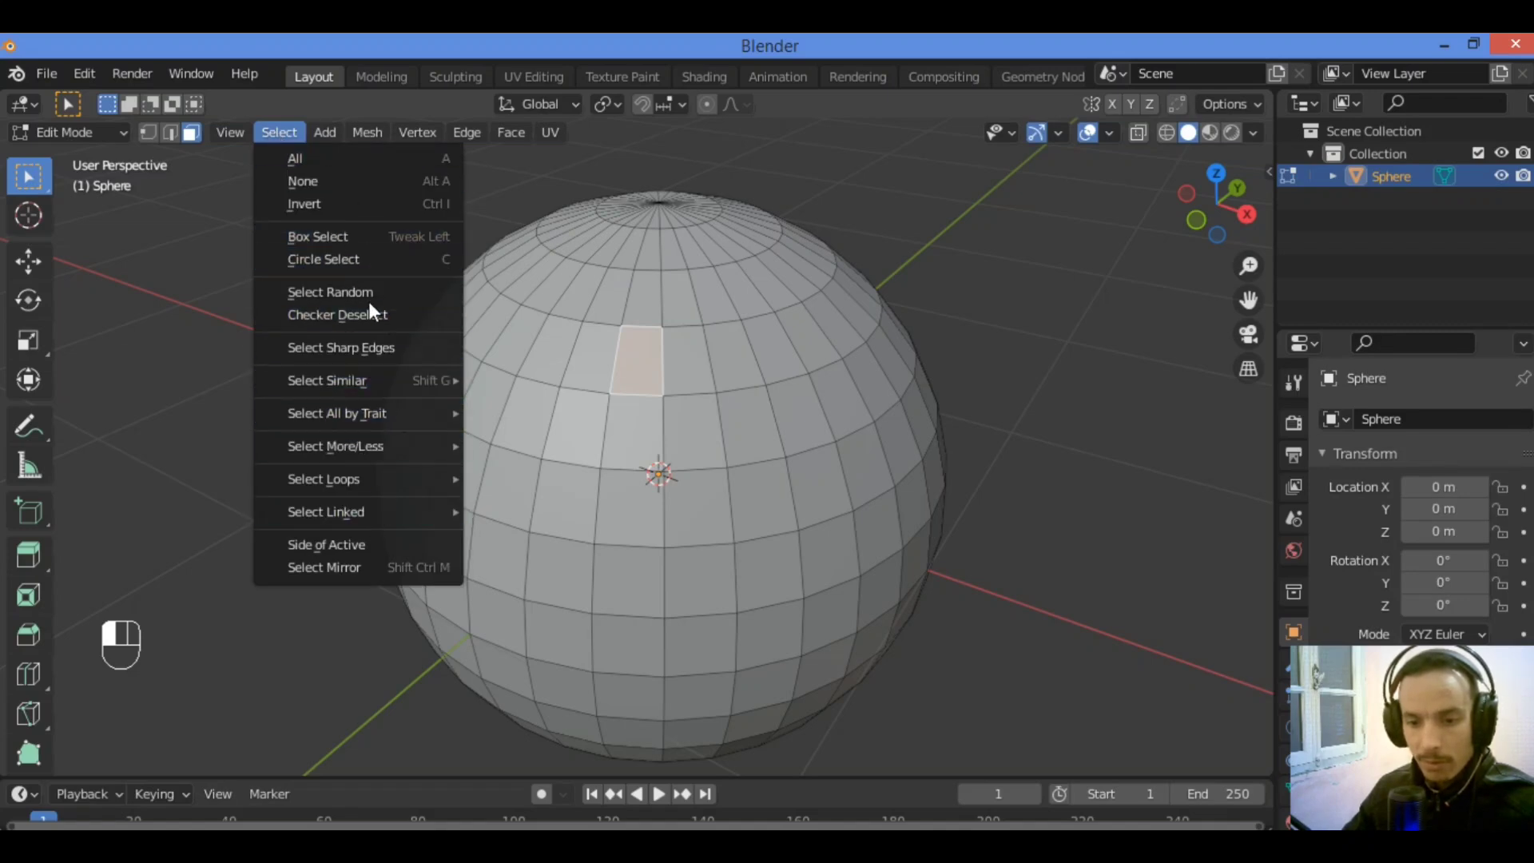
click(374, 292)
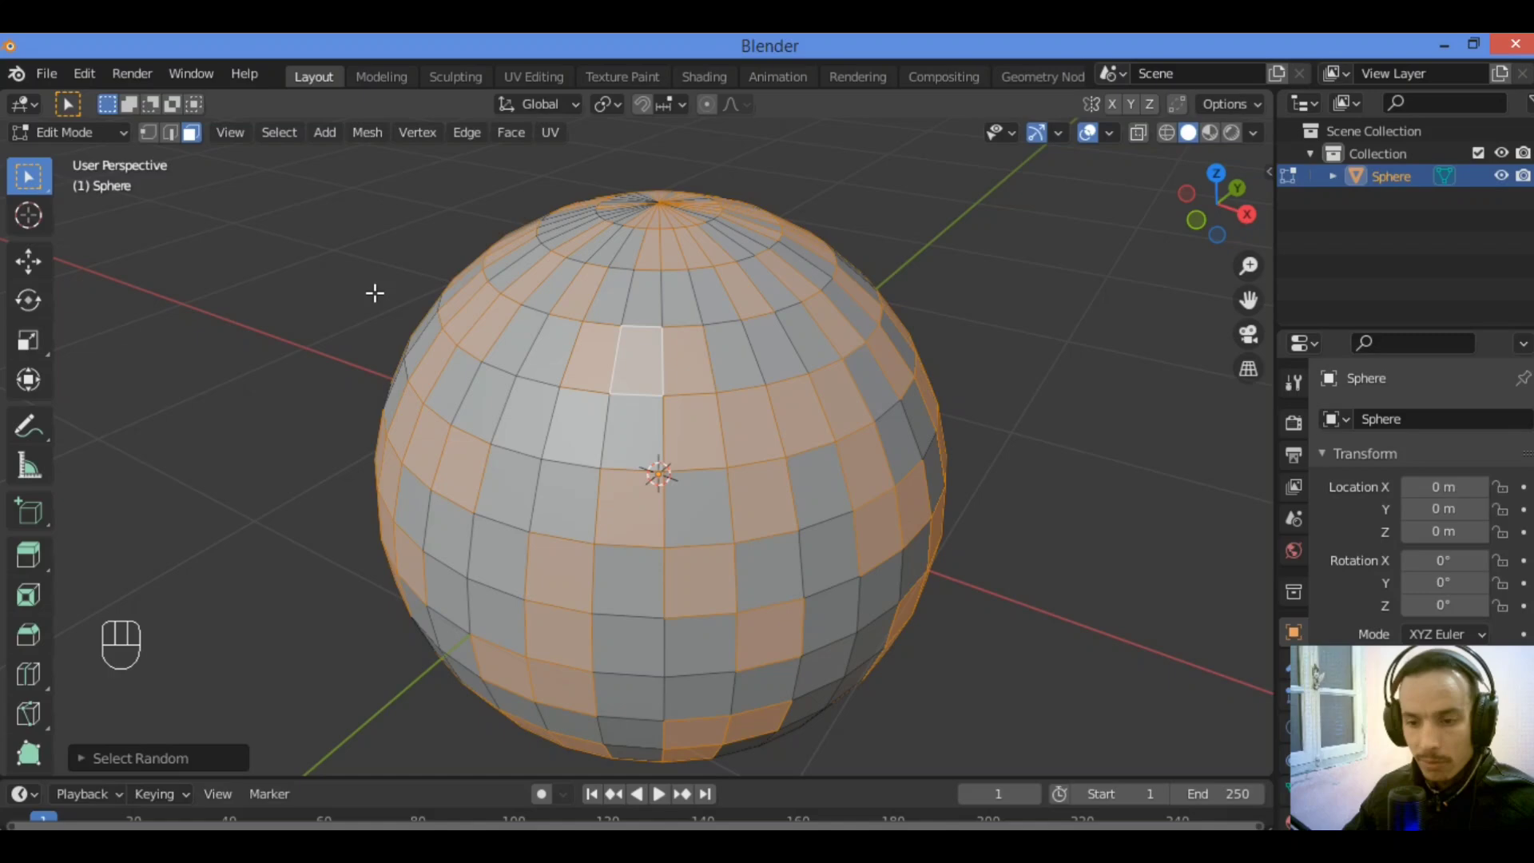
mouse_move(1237, 230)
mouse_down()
mouse_move(1230, 255)
mouse_move(1234, 222)
mouse_up()
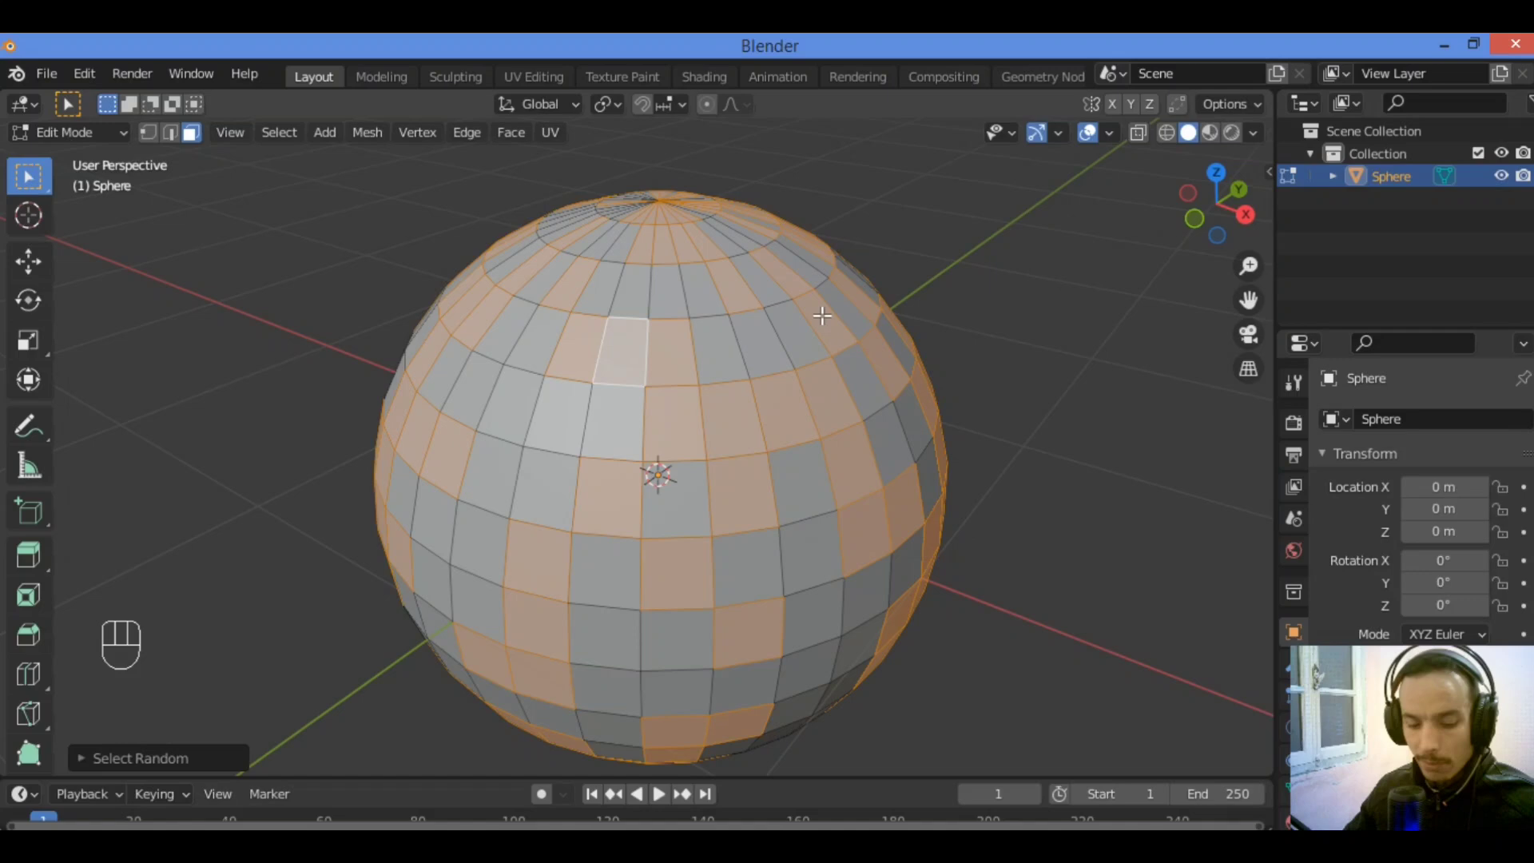
key(ctrl+z)
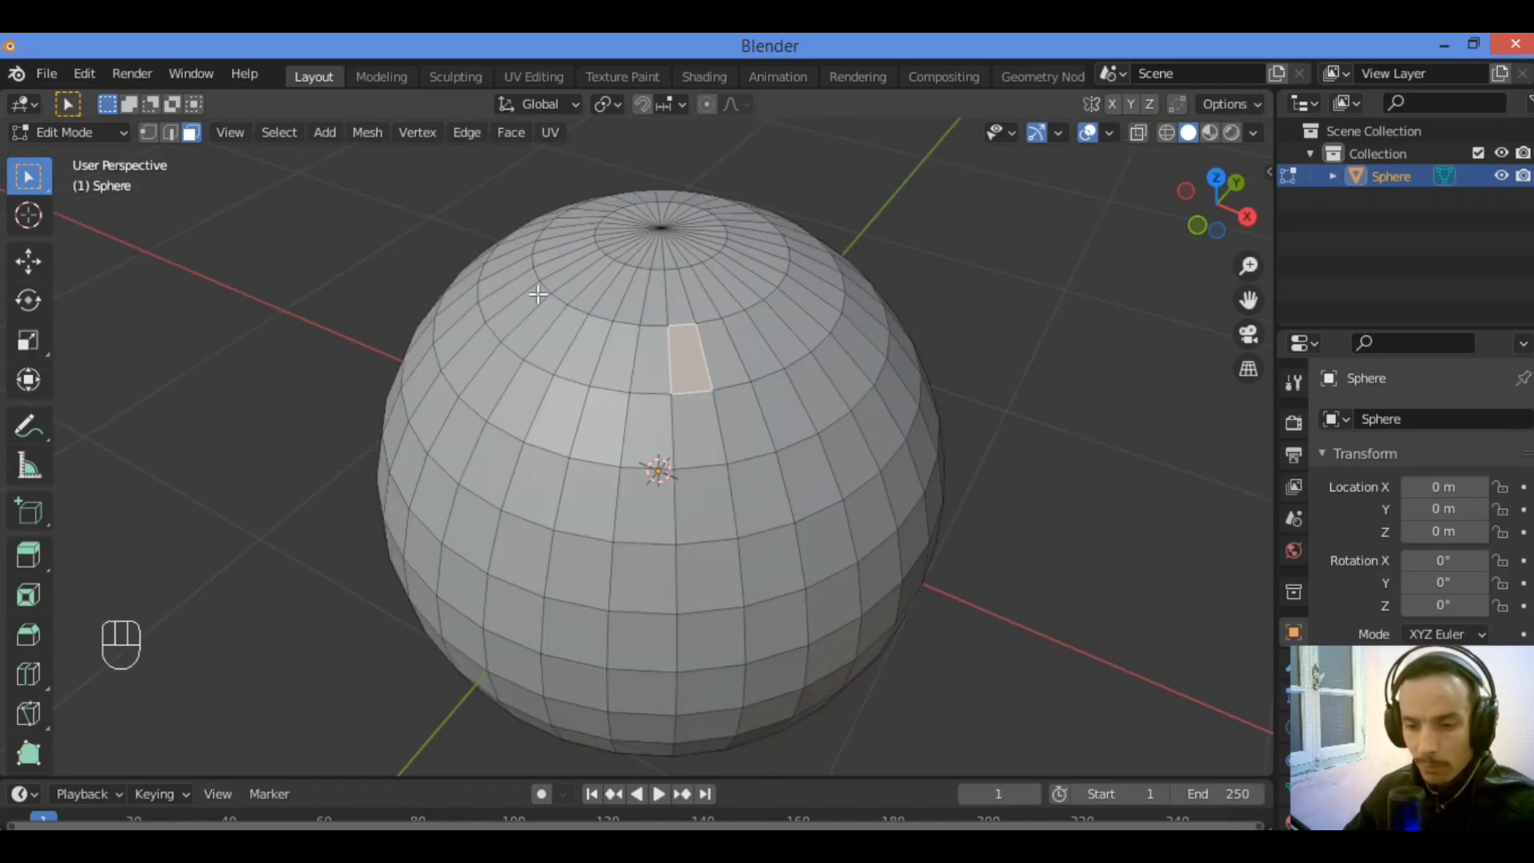
Add neighbouring faces in the same upper row to the selection and undo the last addition
shift+click(619, 344)
shift+click(585, 339)
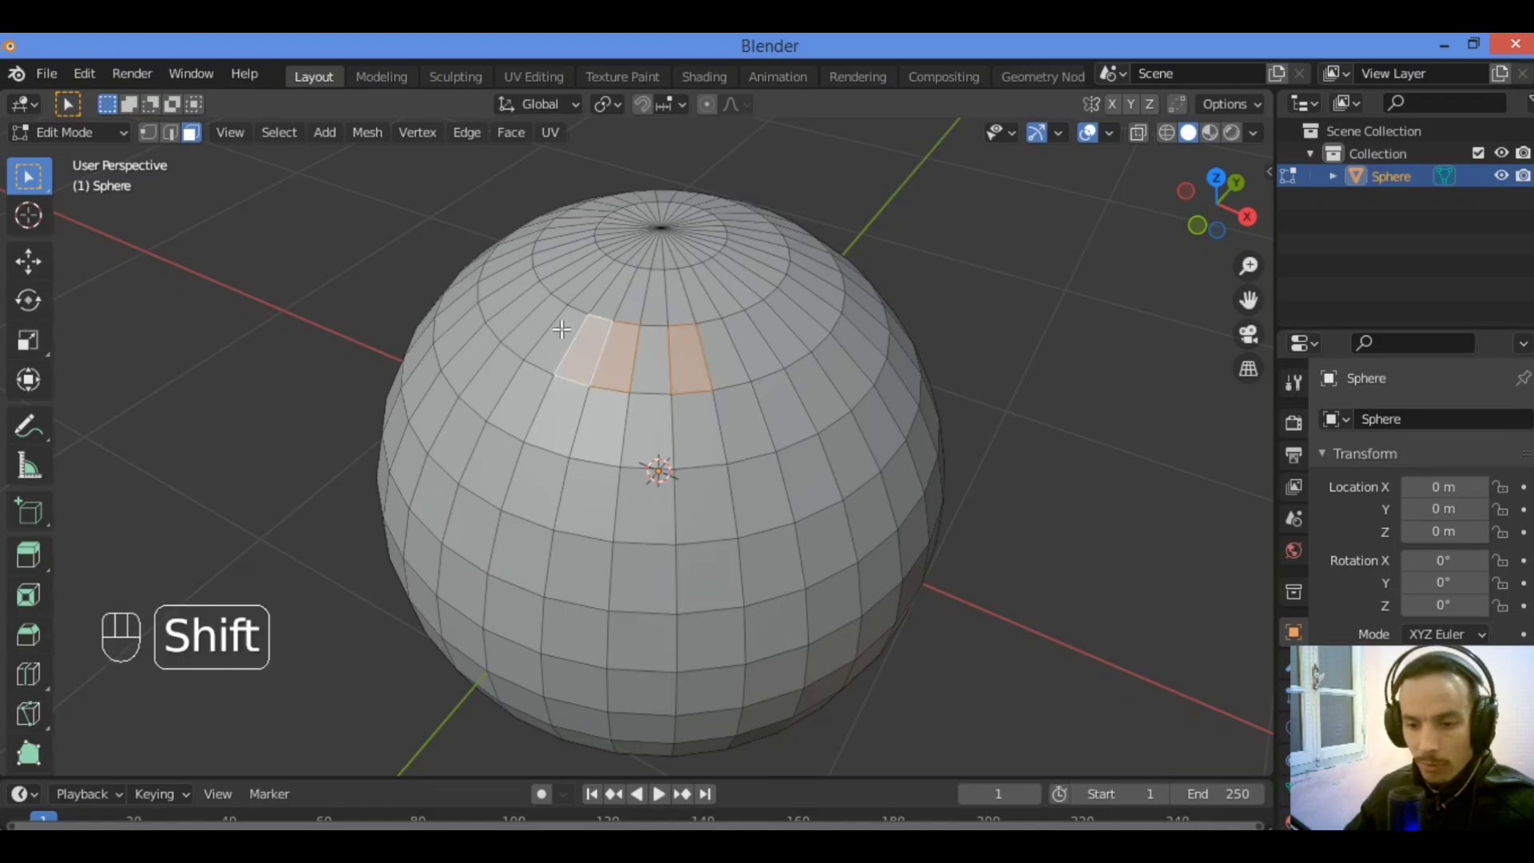
shift+click(560, 329)
shift+click(523, 310)
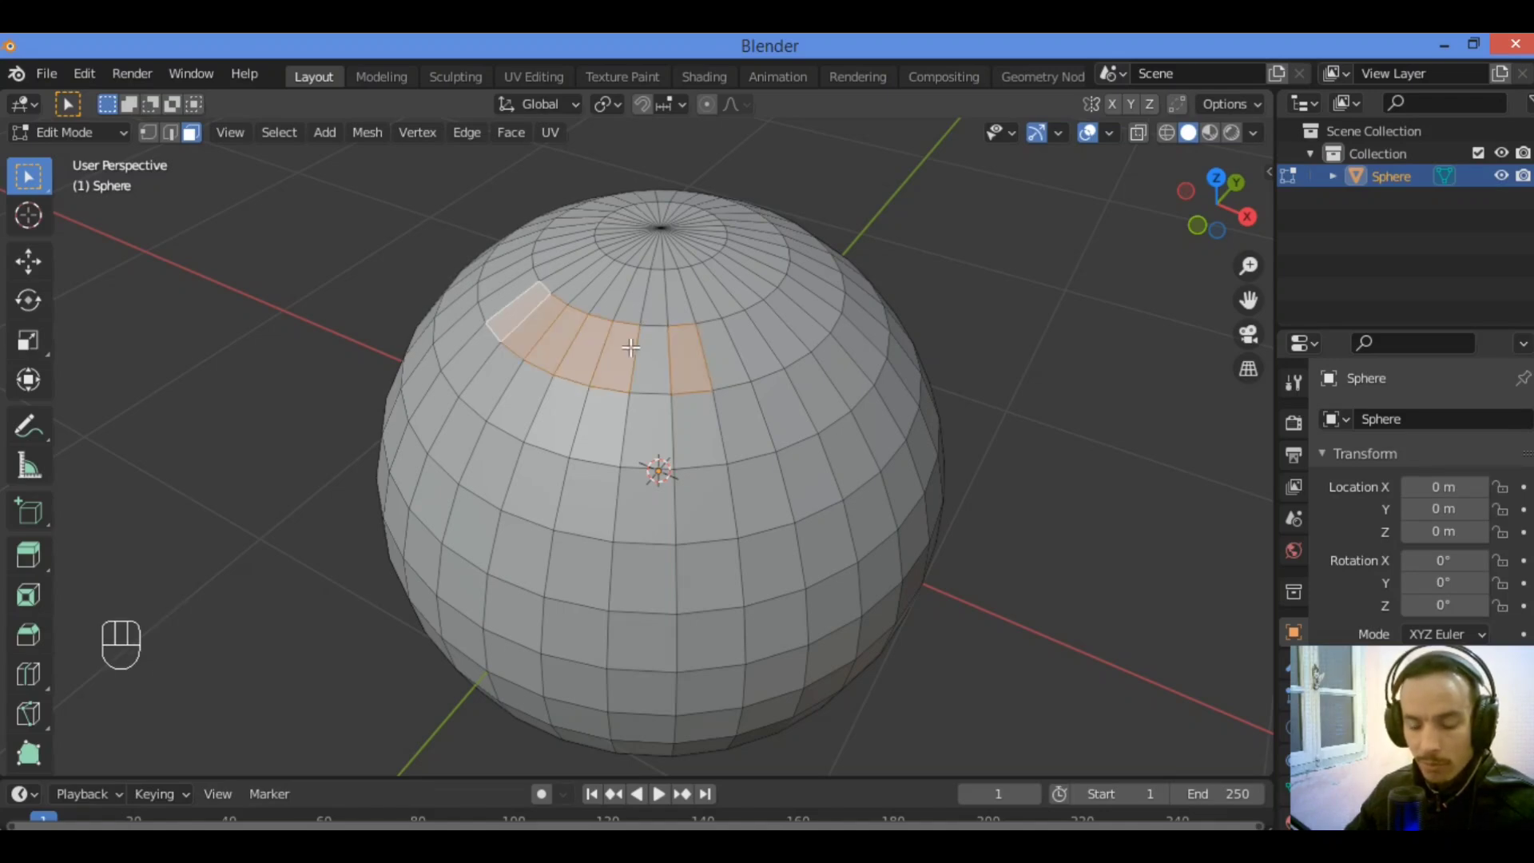
key(ctrl+z)
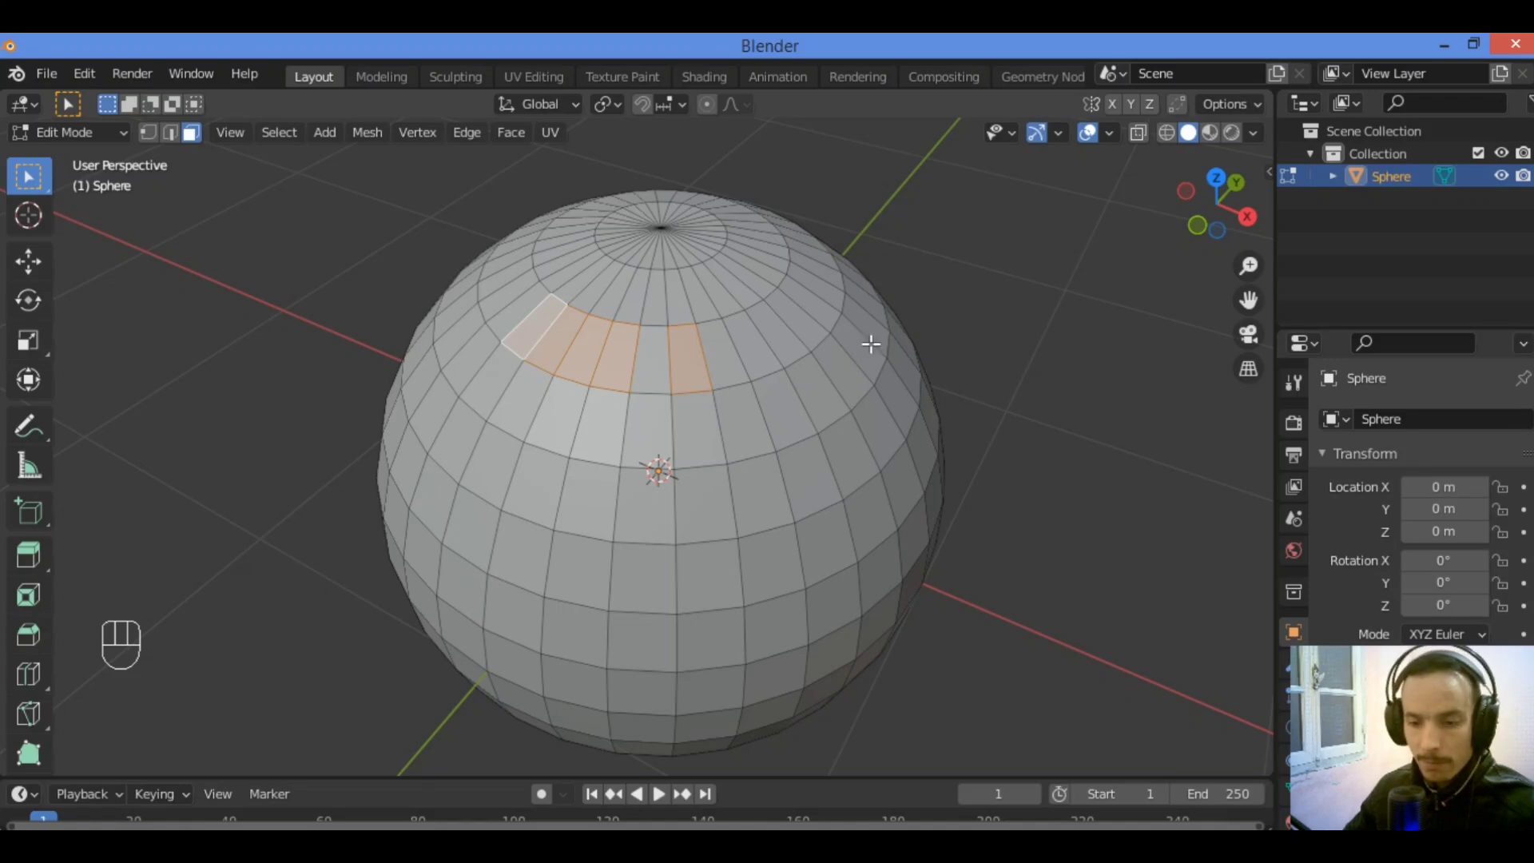
Select the face loop around the upper part of the sphere and grow the selection four times
click(742, 352)
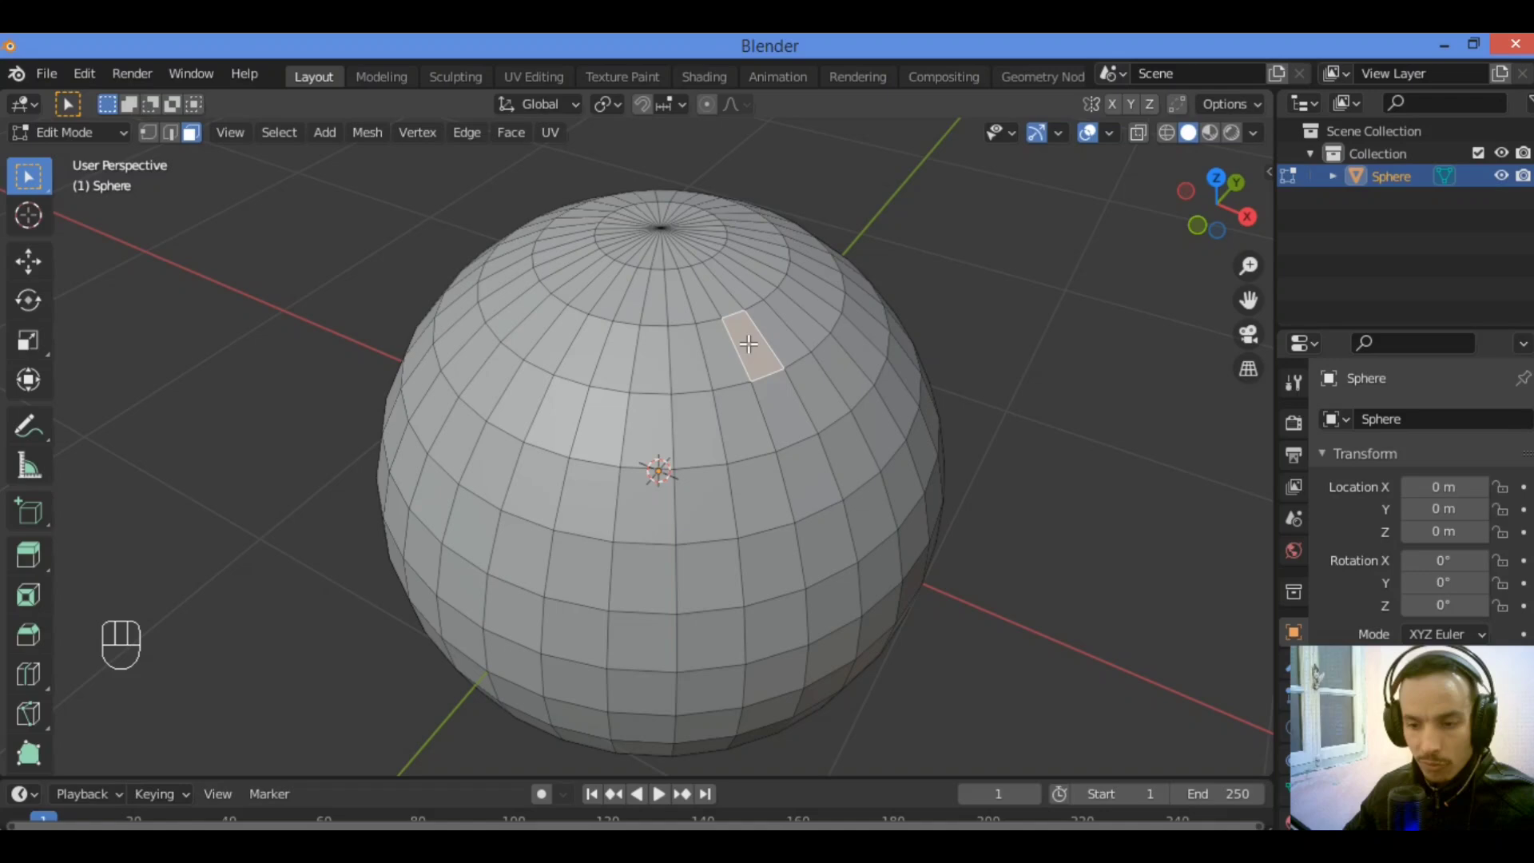
key(ctrl)
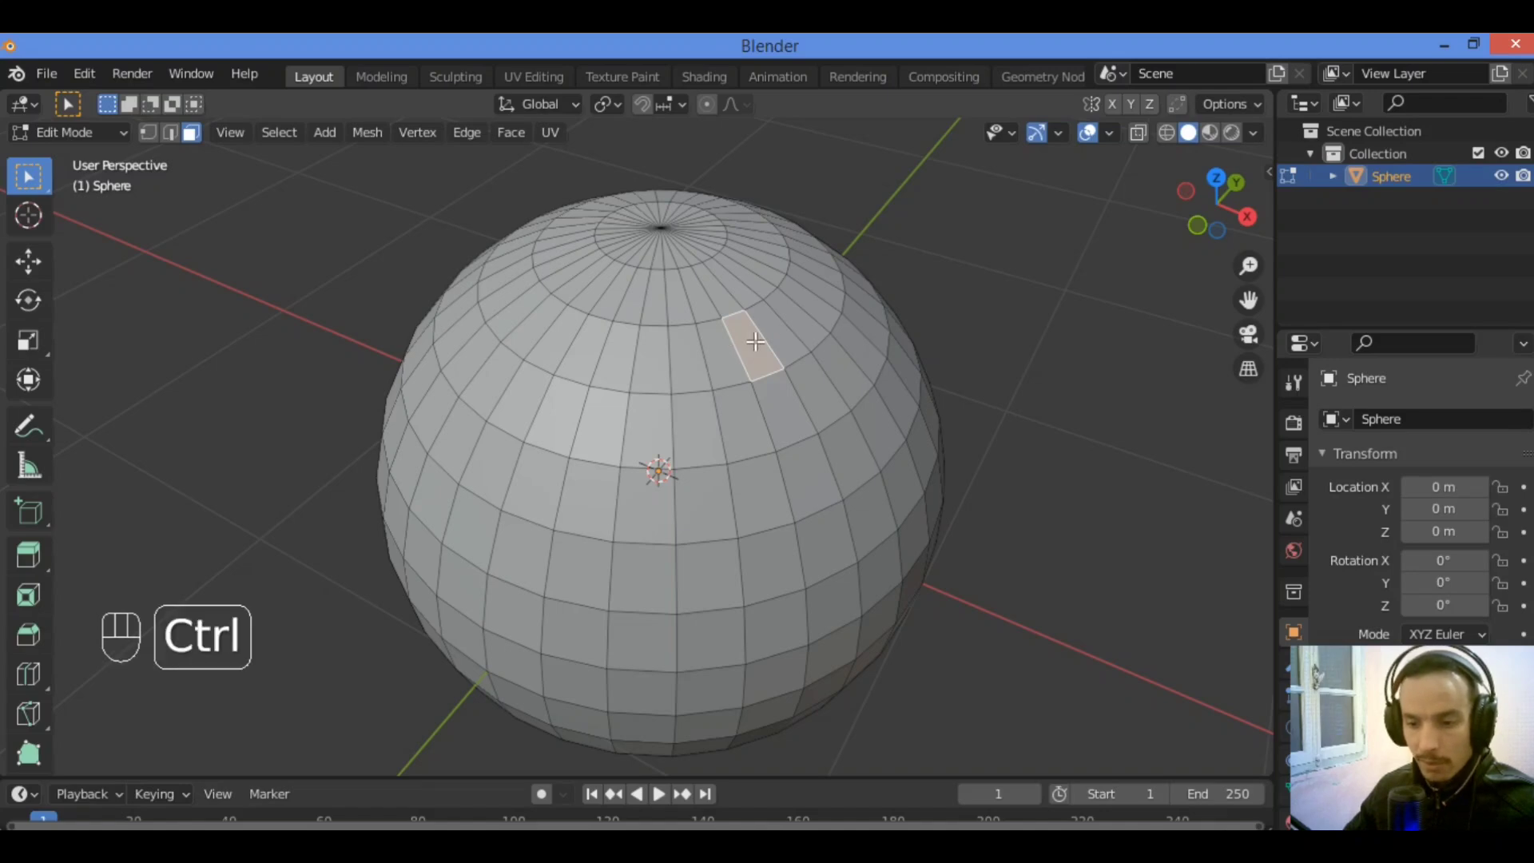
ctrl+click(747, 345)
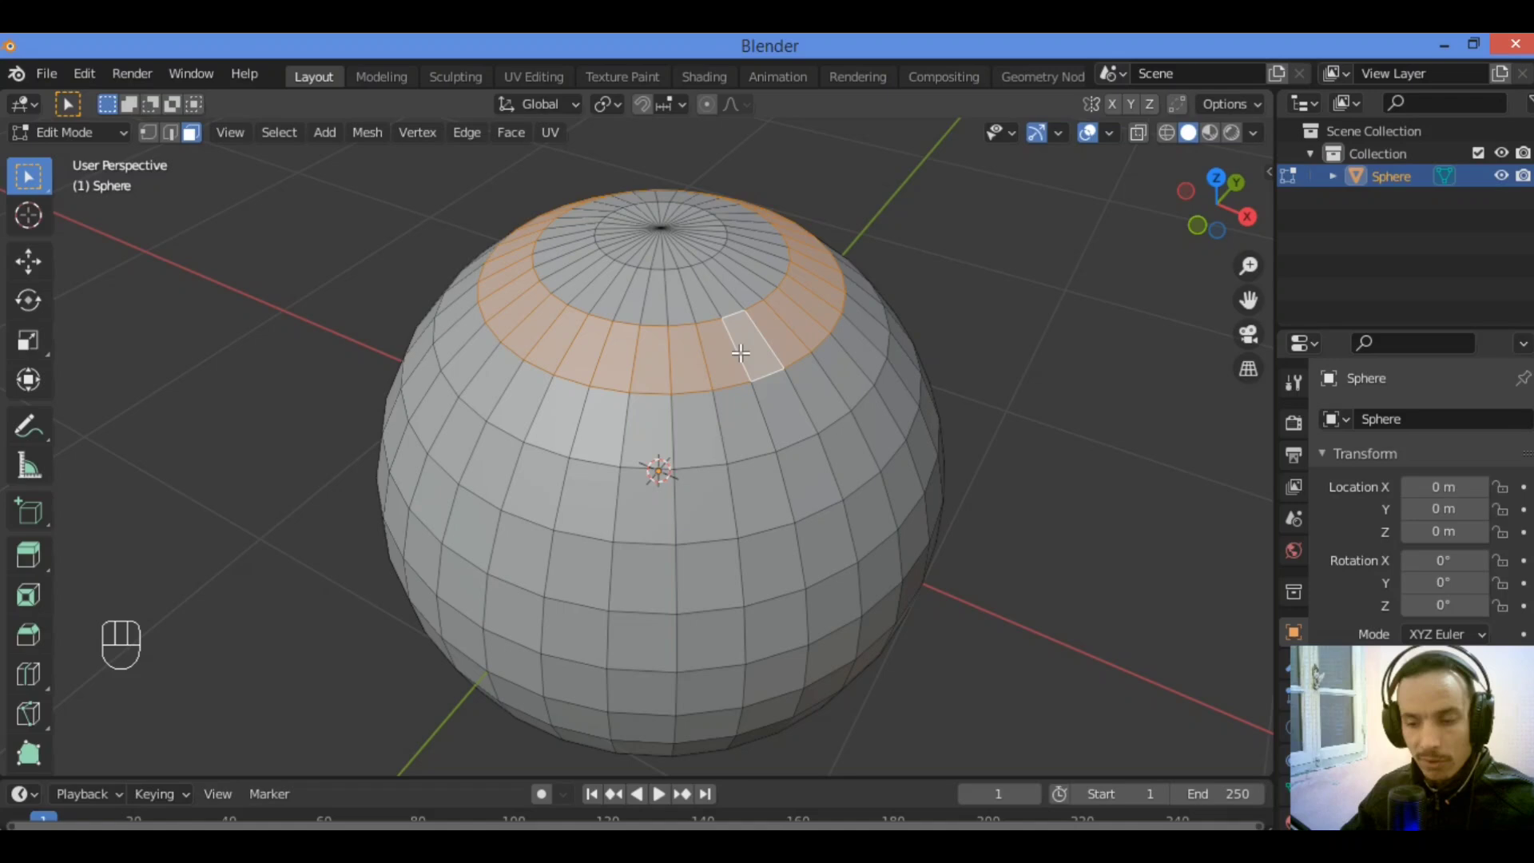
key(ctrl+KP_Add)
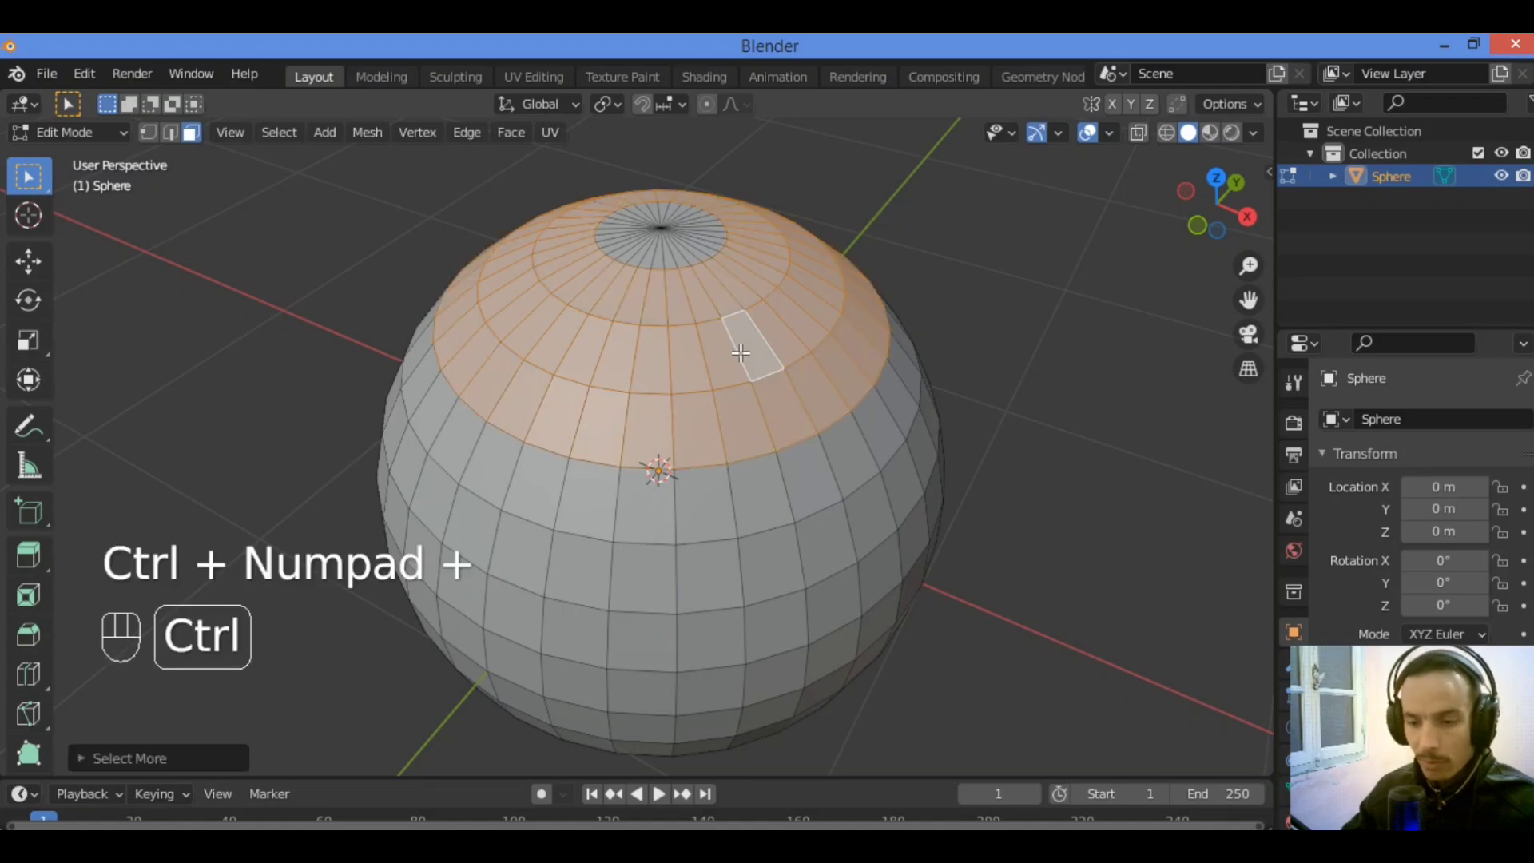
key(ctrl+KP_Add)
key(ctrl+KP_Add)
key(ctrl+KP_Add)
key(ctrl+KP_Add)
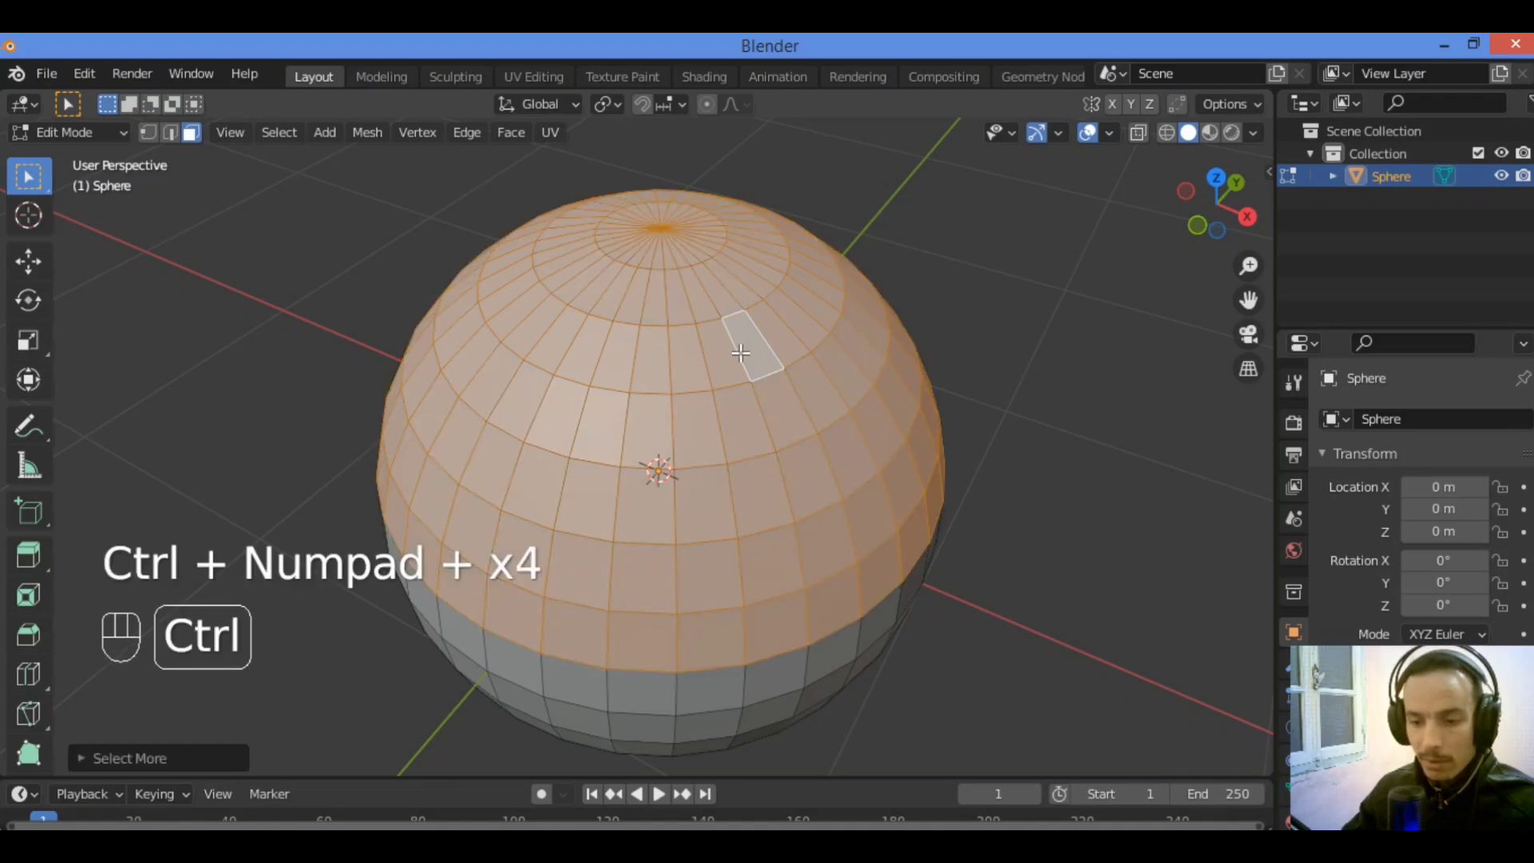
Shrink the face selection four times with Select Less so only the top cap stays selected
shift+click(666, 351)
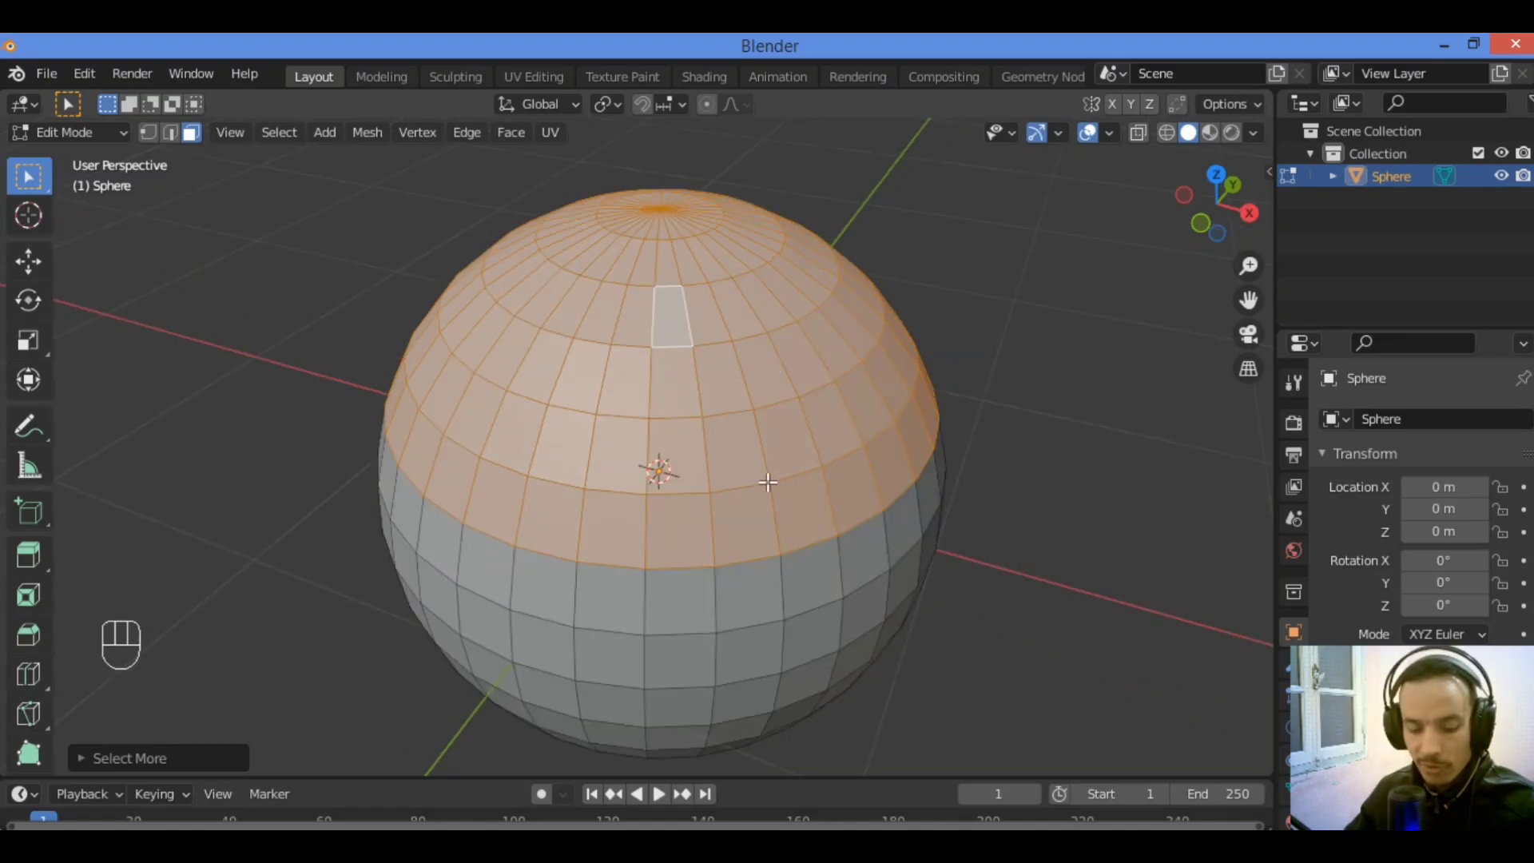
key(ctrl+KP_Subtract)
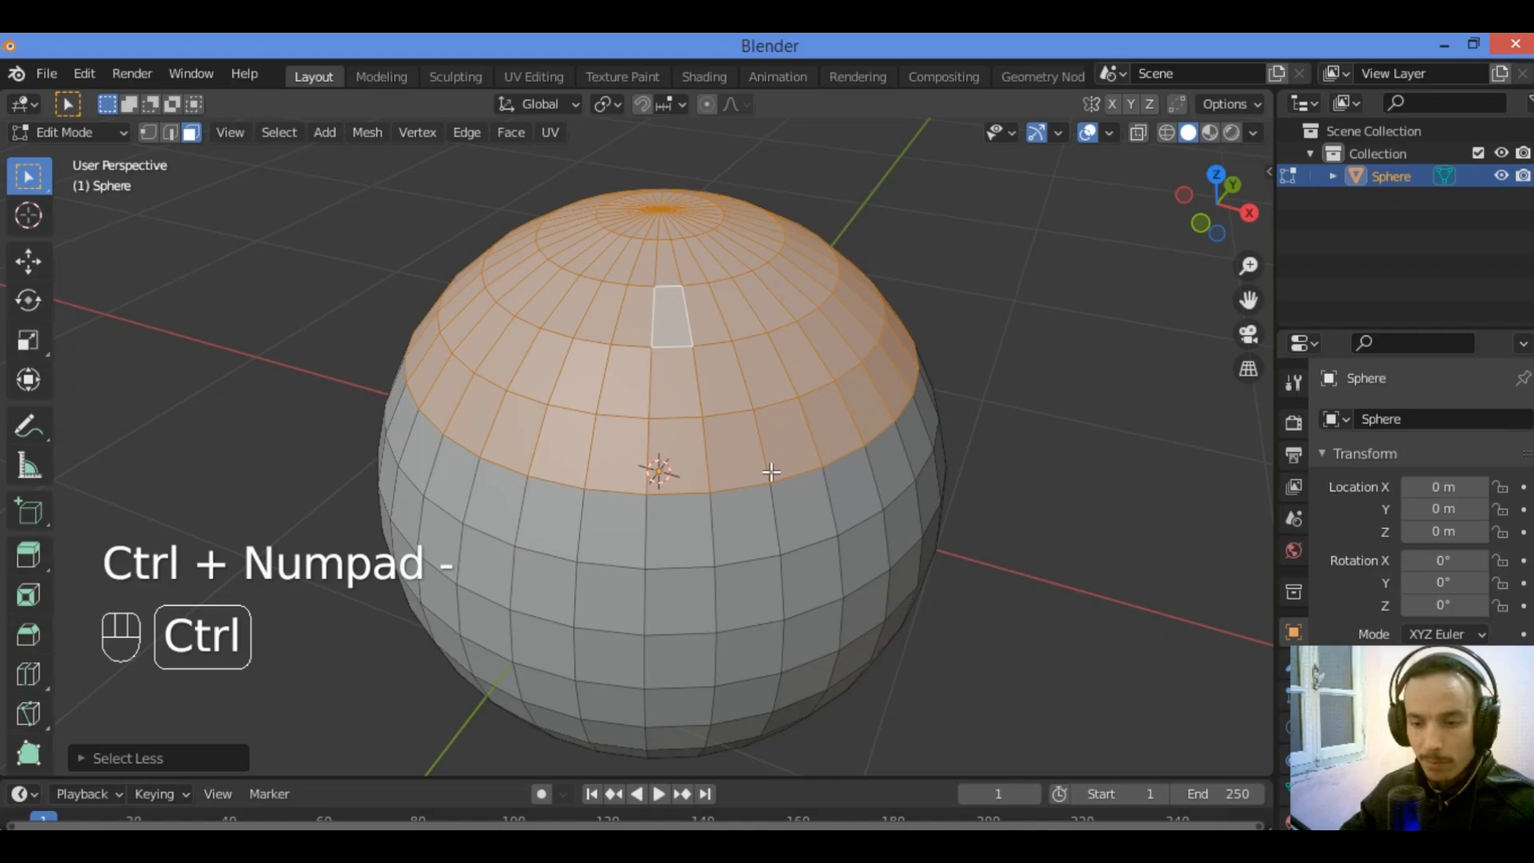
key(ctrl+KP_Subtract)
key(ctrl+KP_Subtract)
key(ctrl+KP_Subtract)
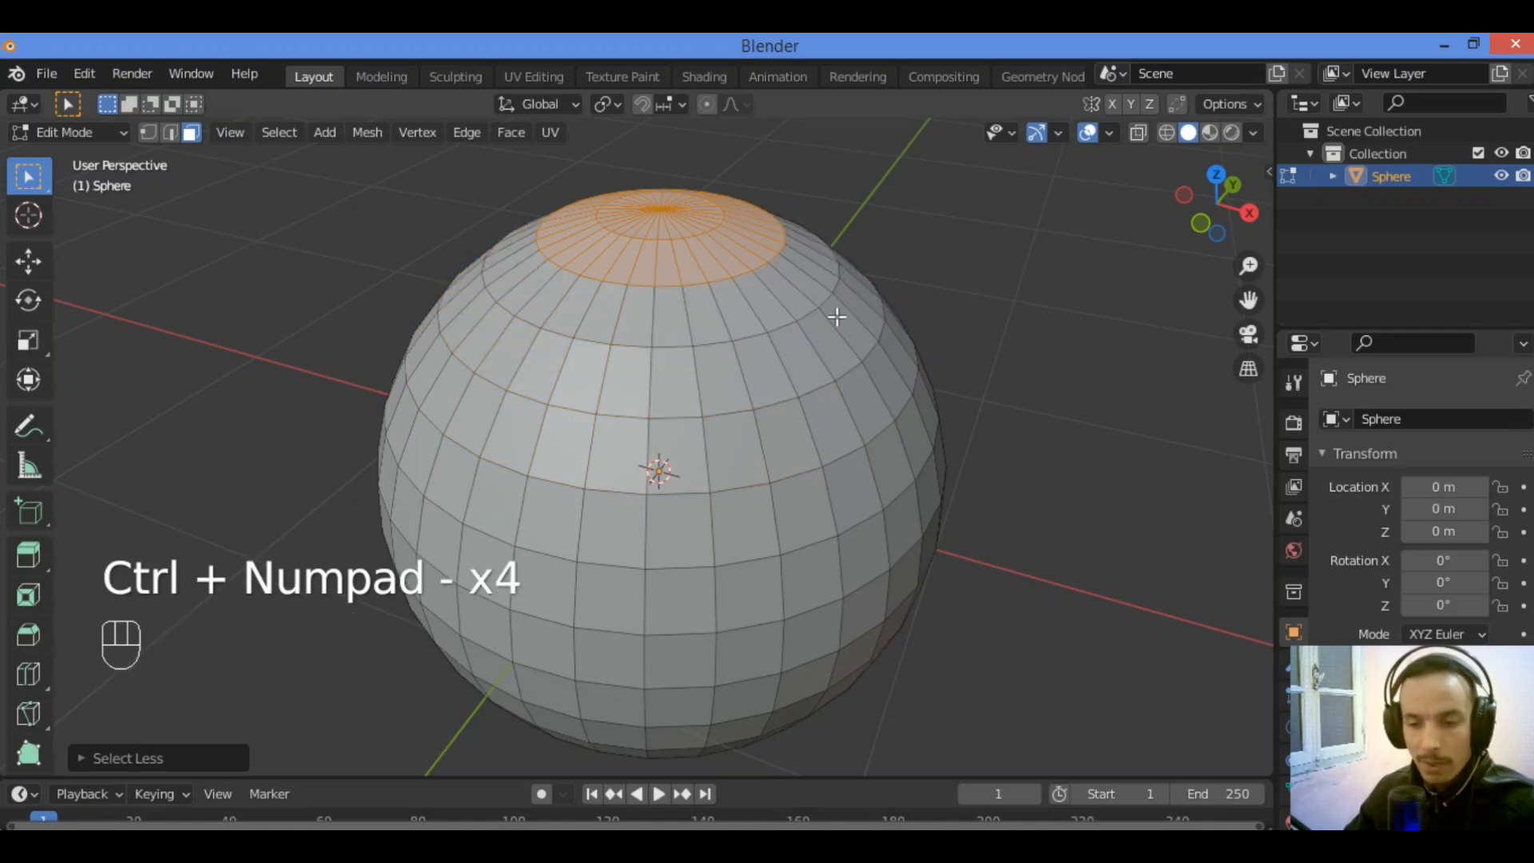
Select a single face near the top of the sphere and apply Checker Deselect to it
click(691, 259)
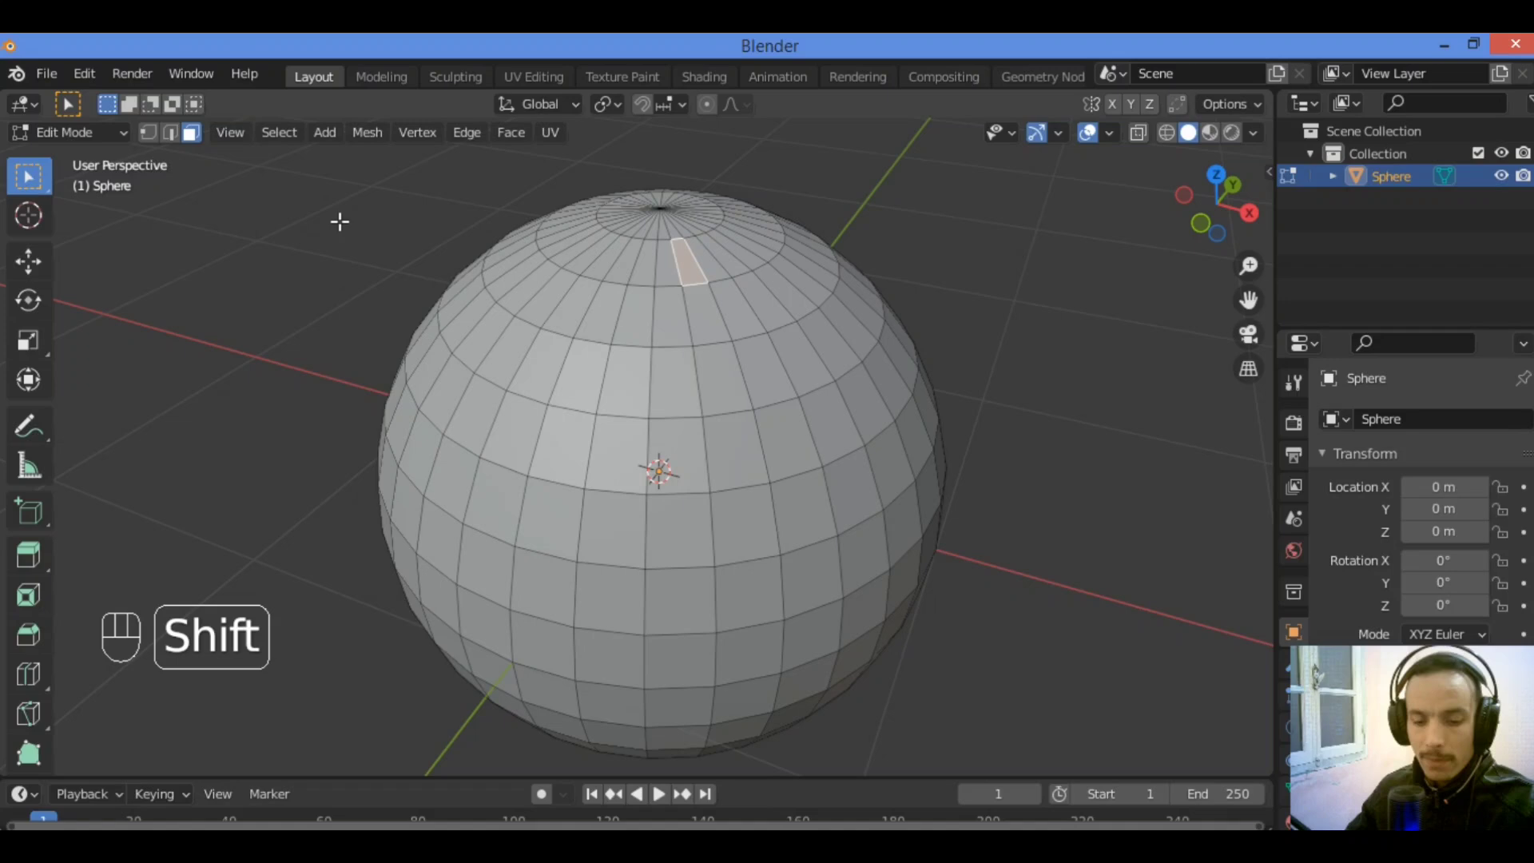
click(281, 135)
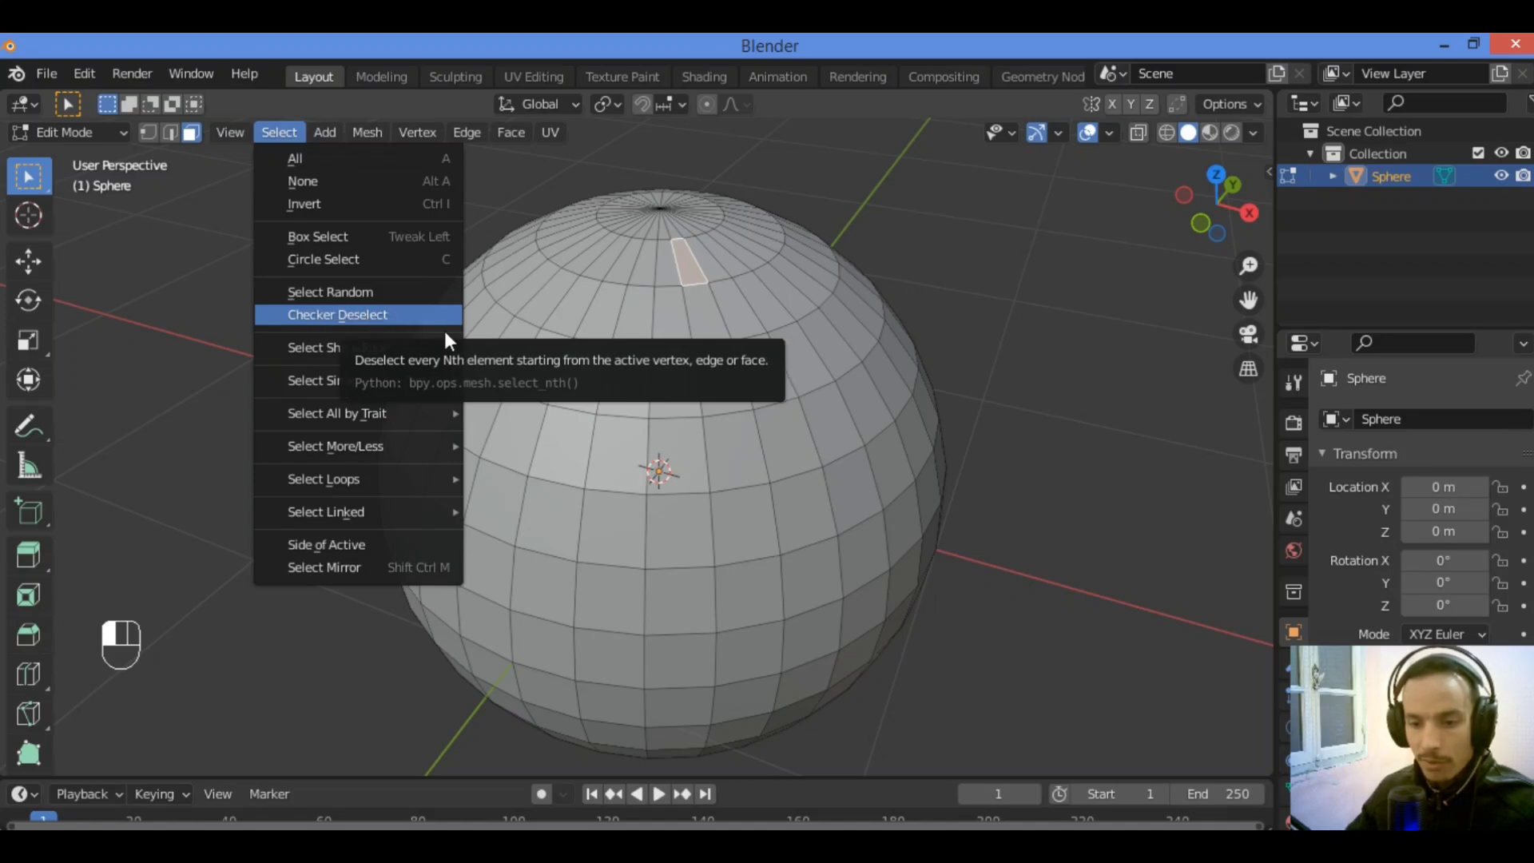
click(390, 318)
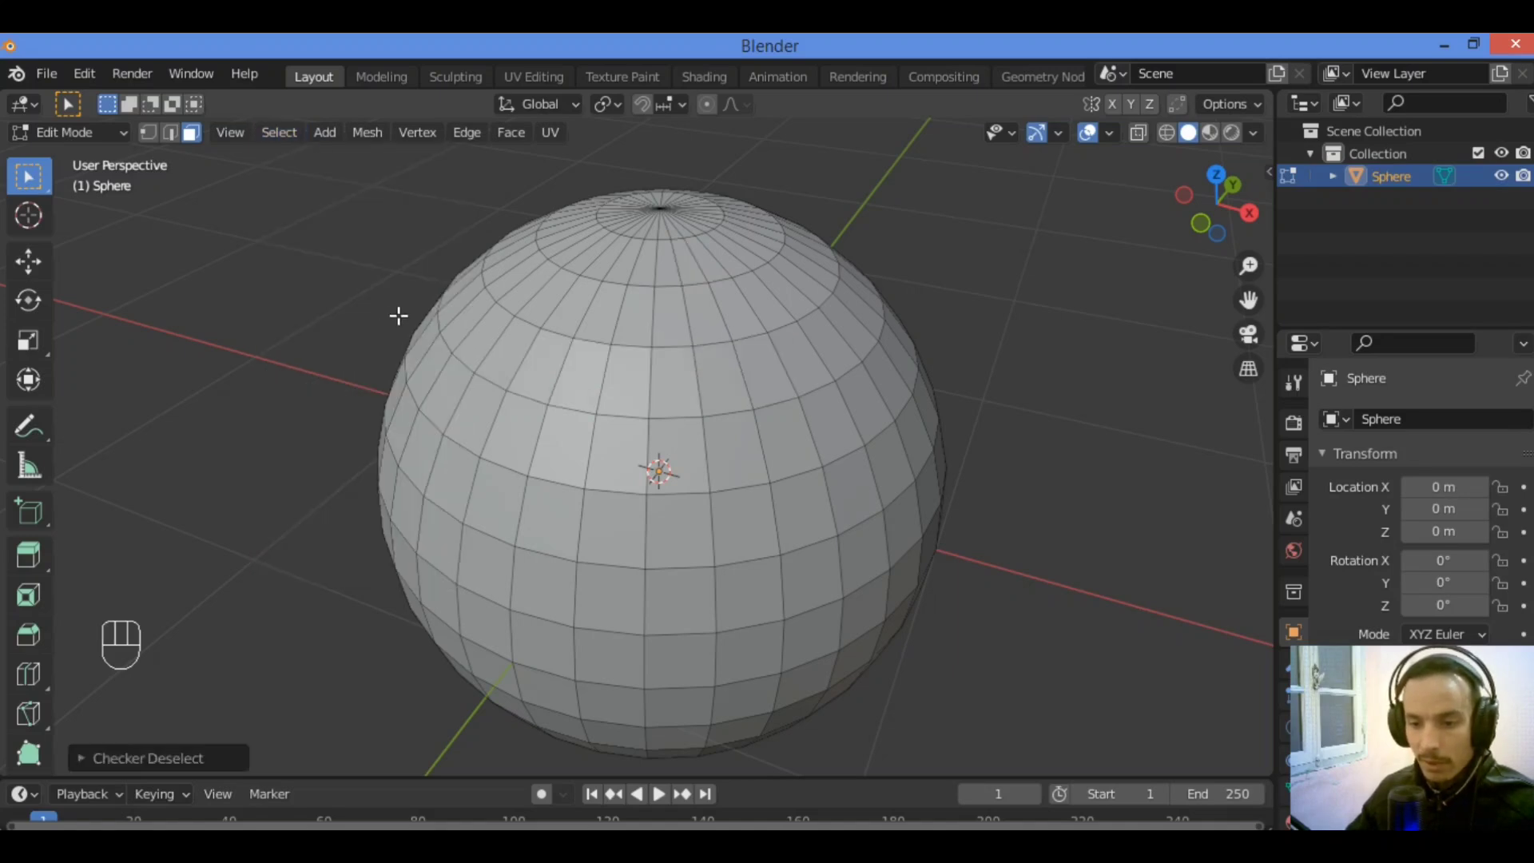
Try Checker Deselect on a two-row block of faces on the upper sphere and undo the last change
click(687, 268)
ctrl+shift+click(479, 356)
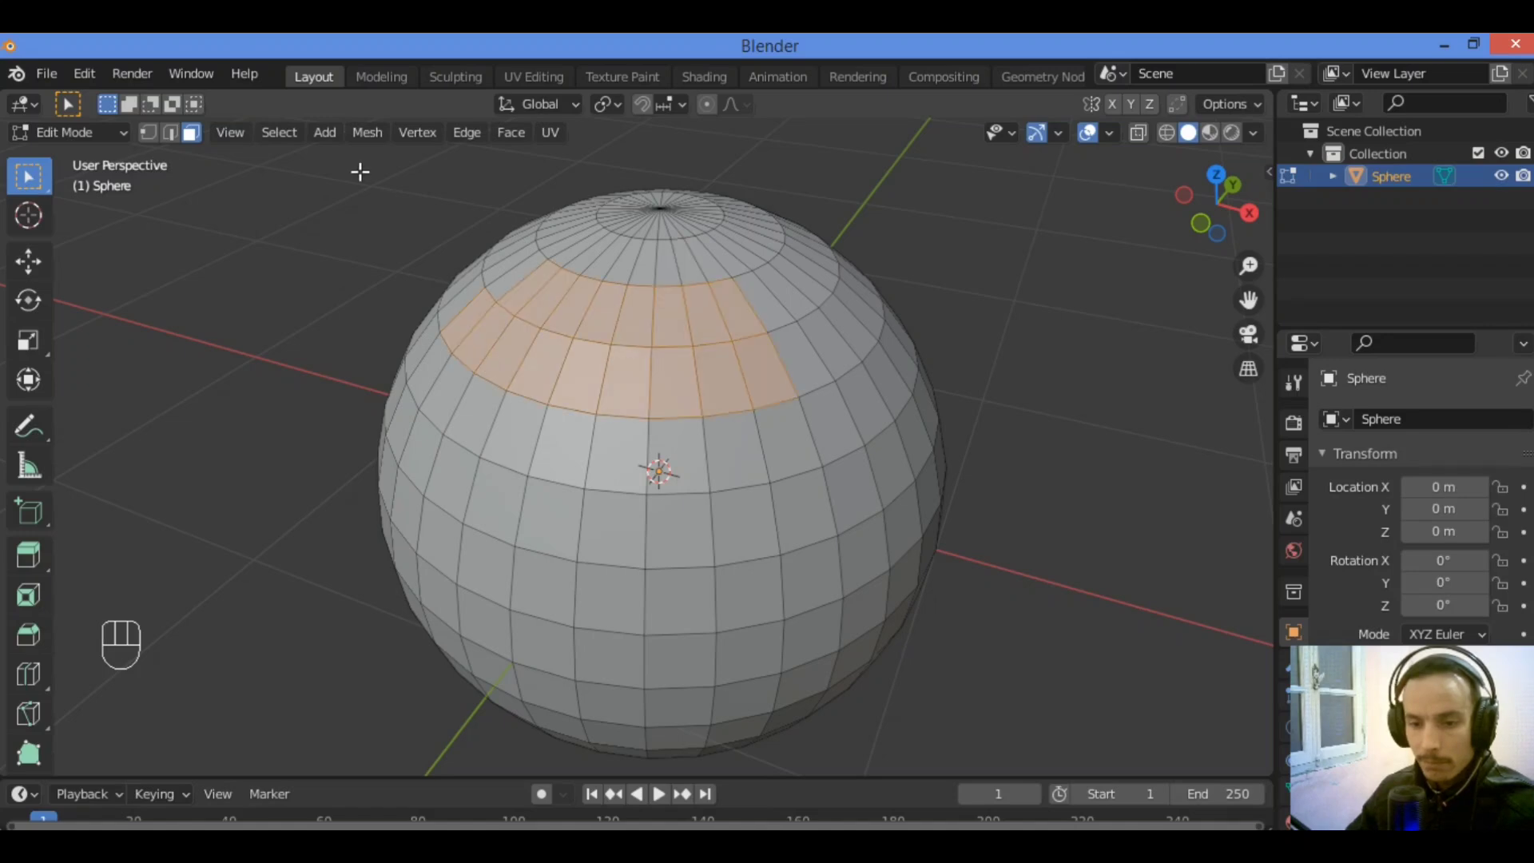
click(273, 131)
click(385, 308)
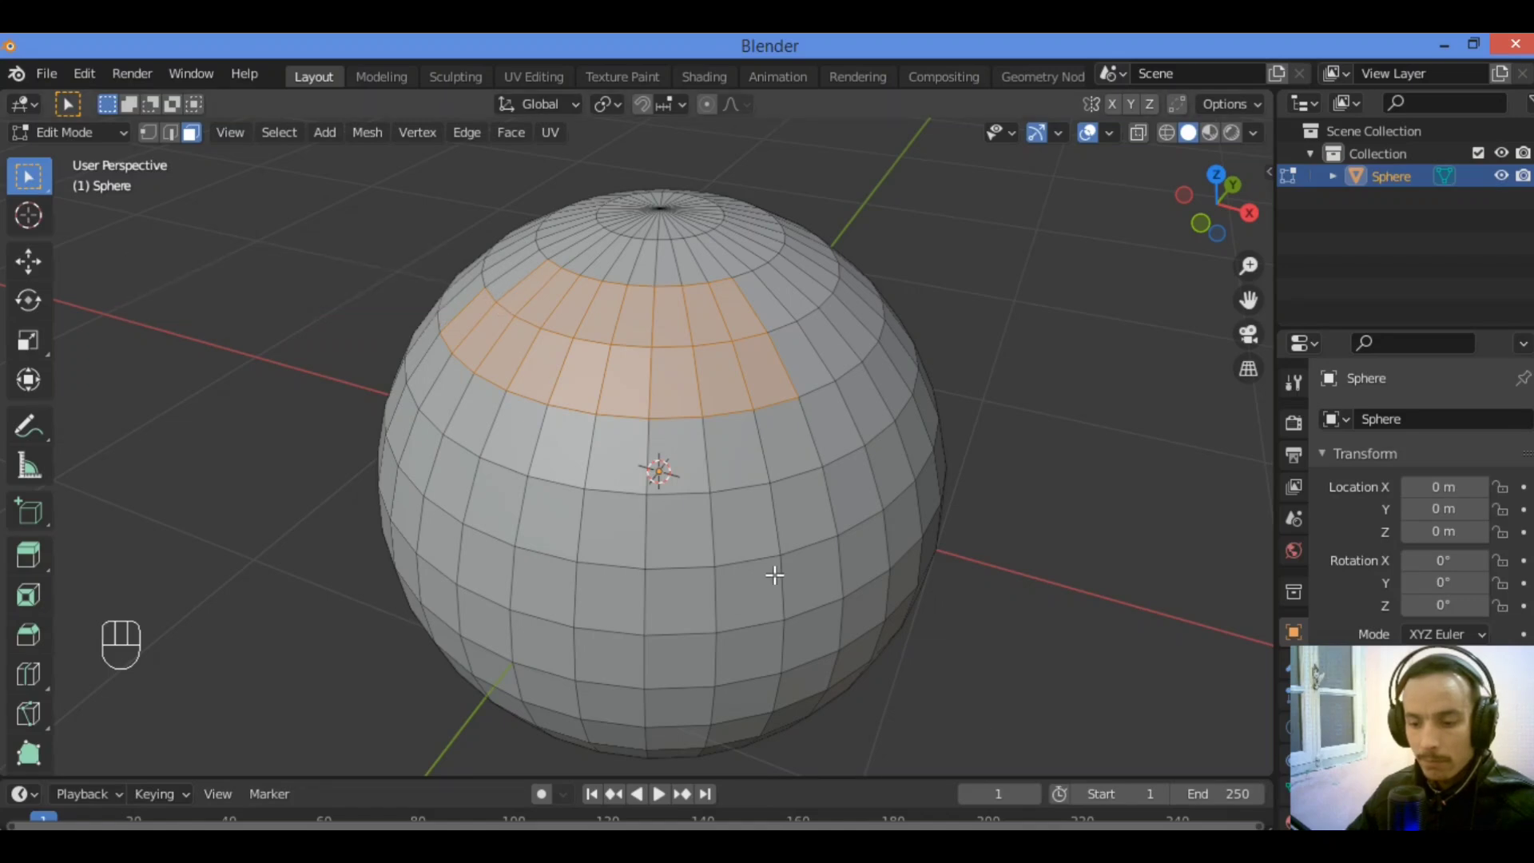
key(ctrl+z)
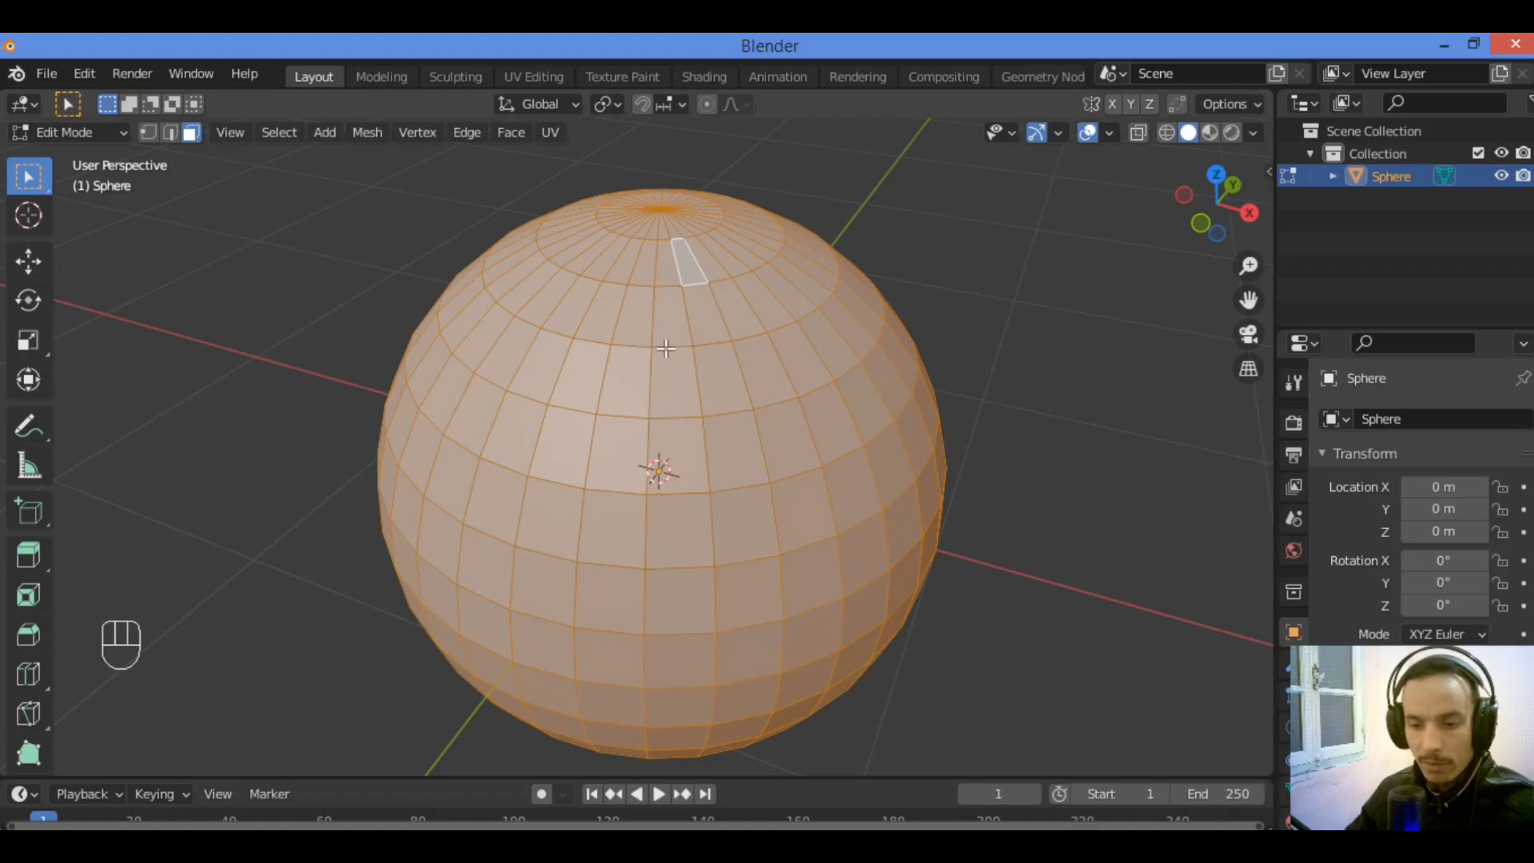
Apply Checker Deselect with all of the sphere's faces selected
drag(1227, 198, 1221, 175)
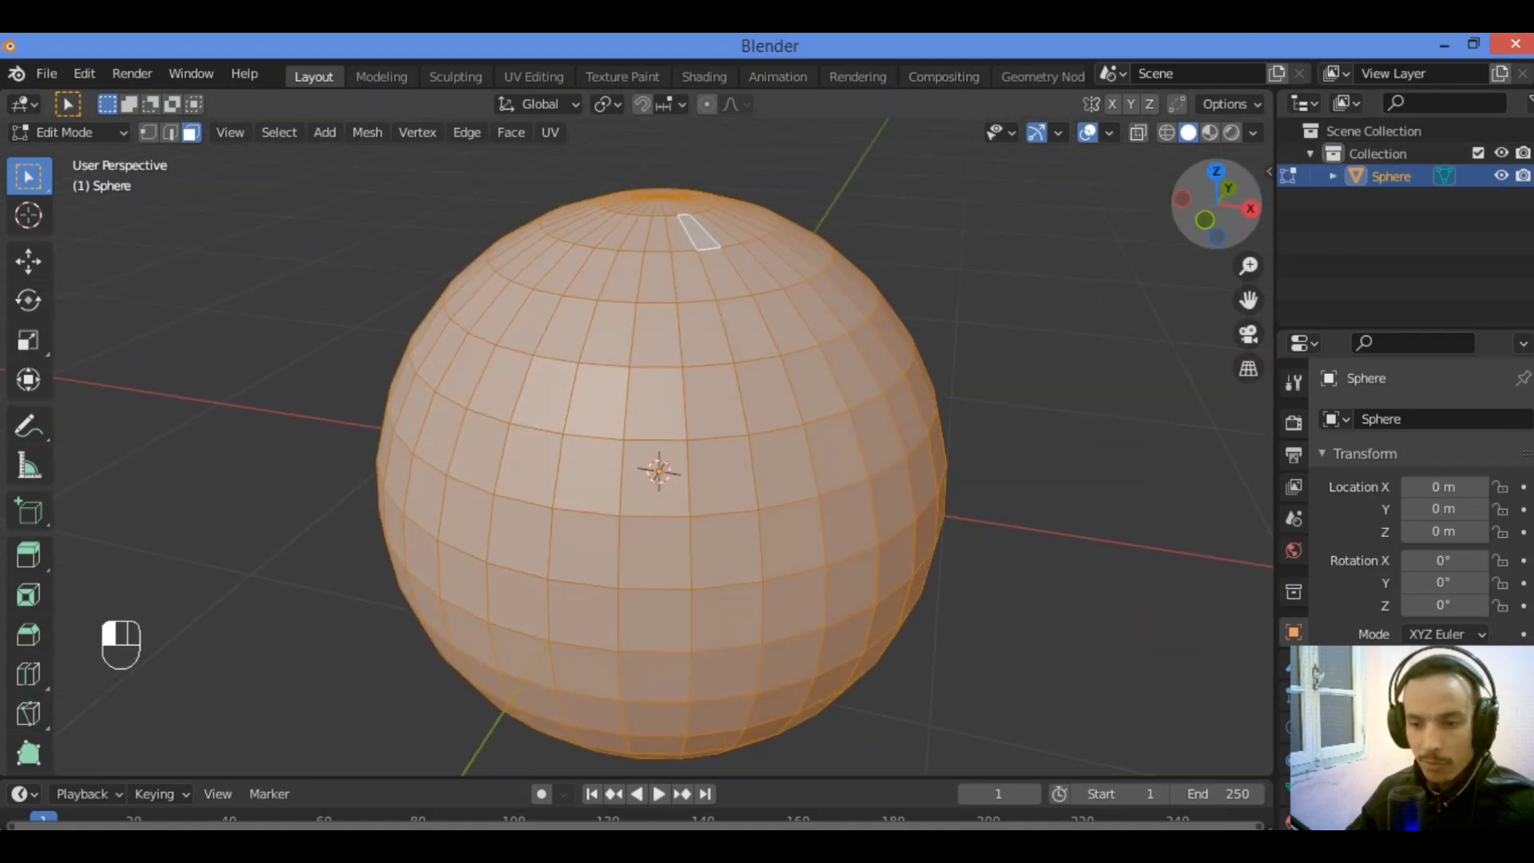
click(280, 132)
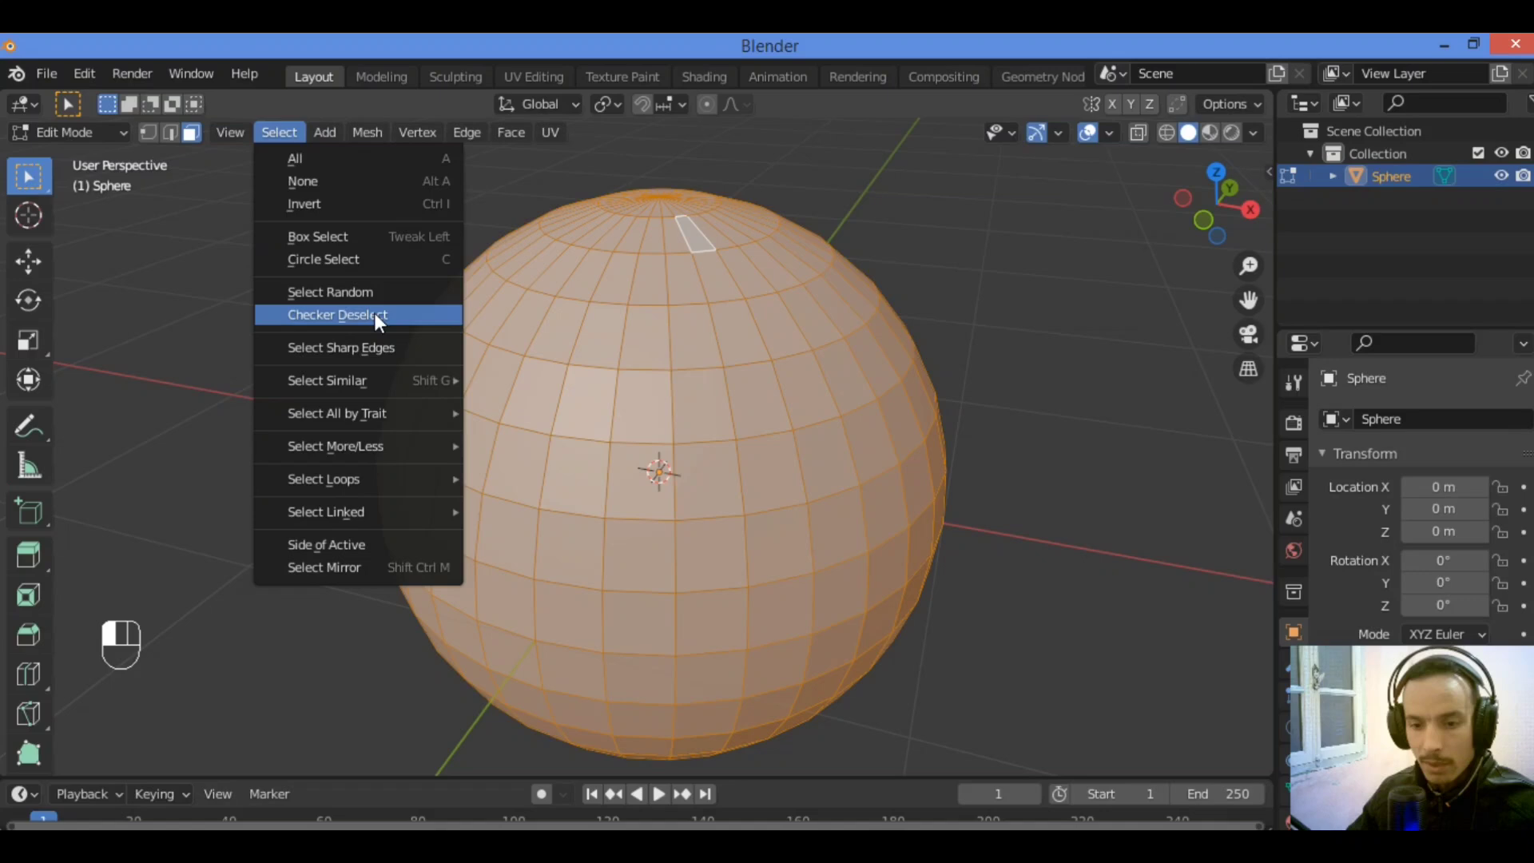
click(398, 315)
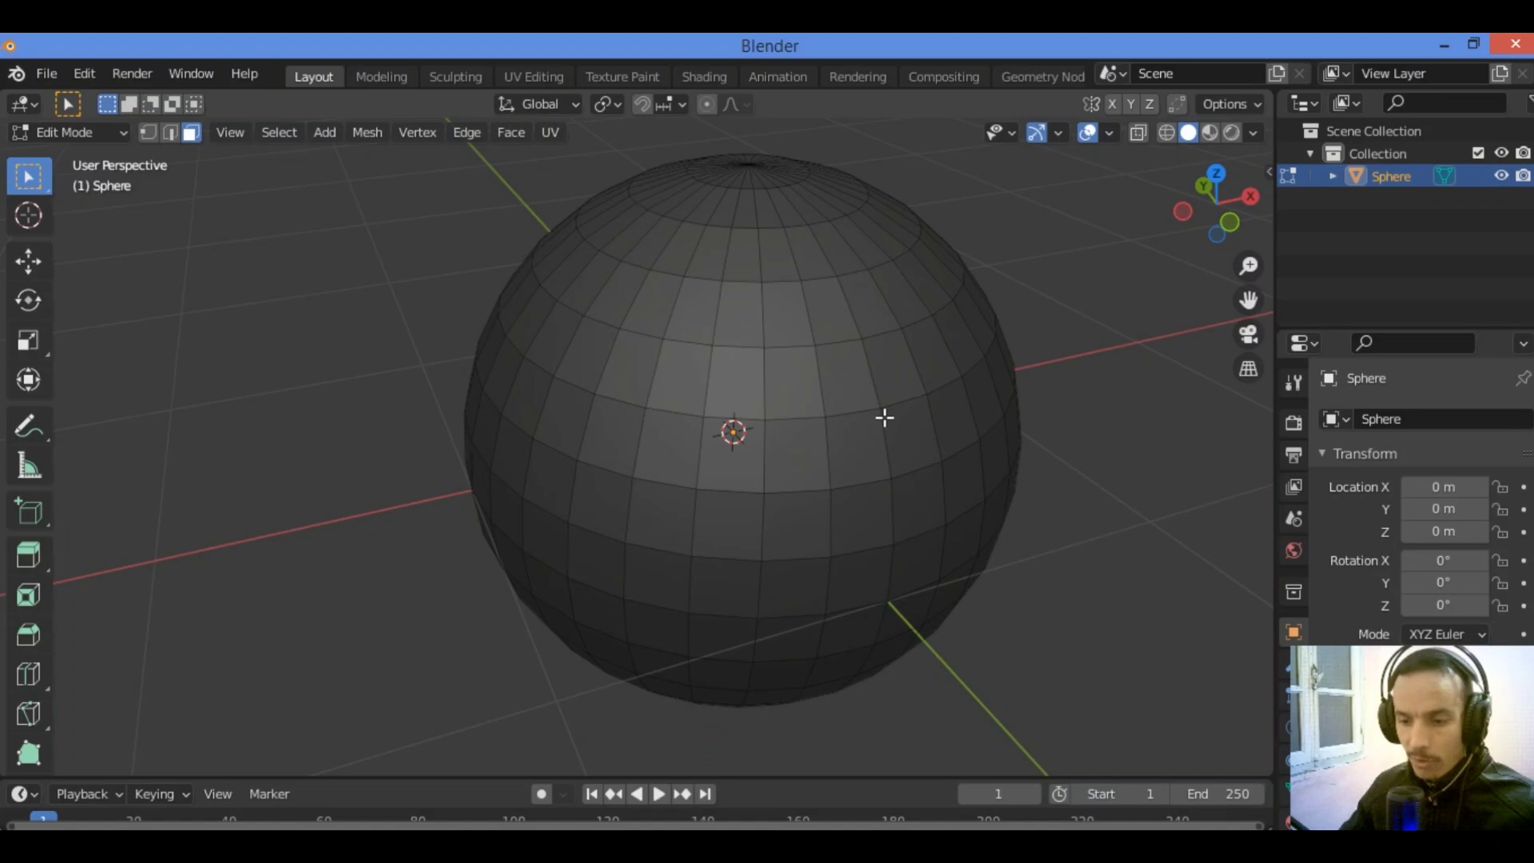
Select the horizontal face loop just above the sphere's middle and grow the selection twice
click(730, 377)
alt+click(734, 383)
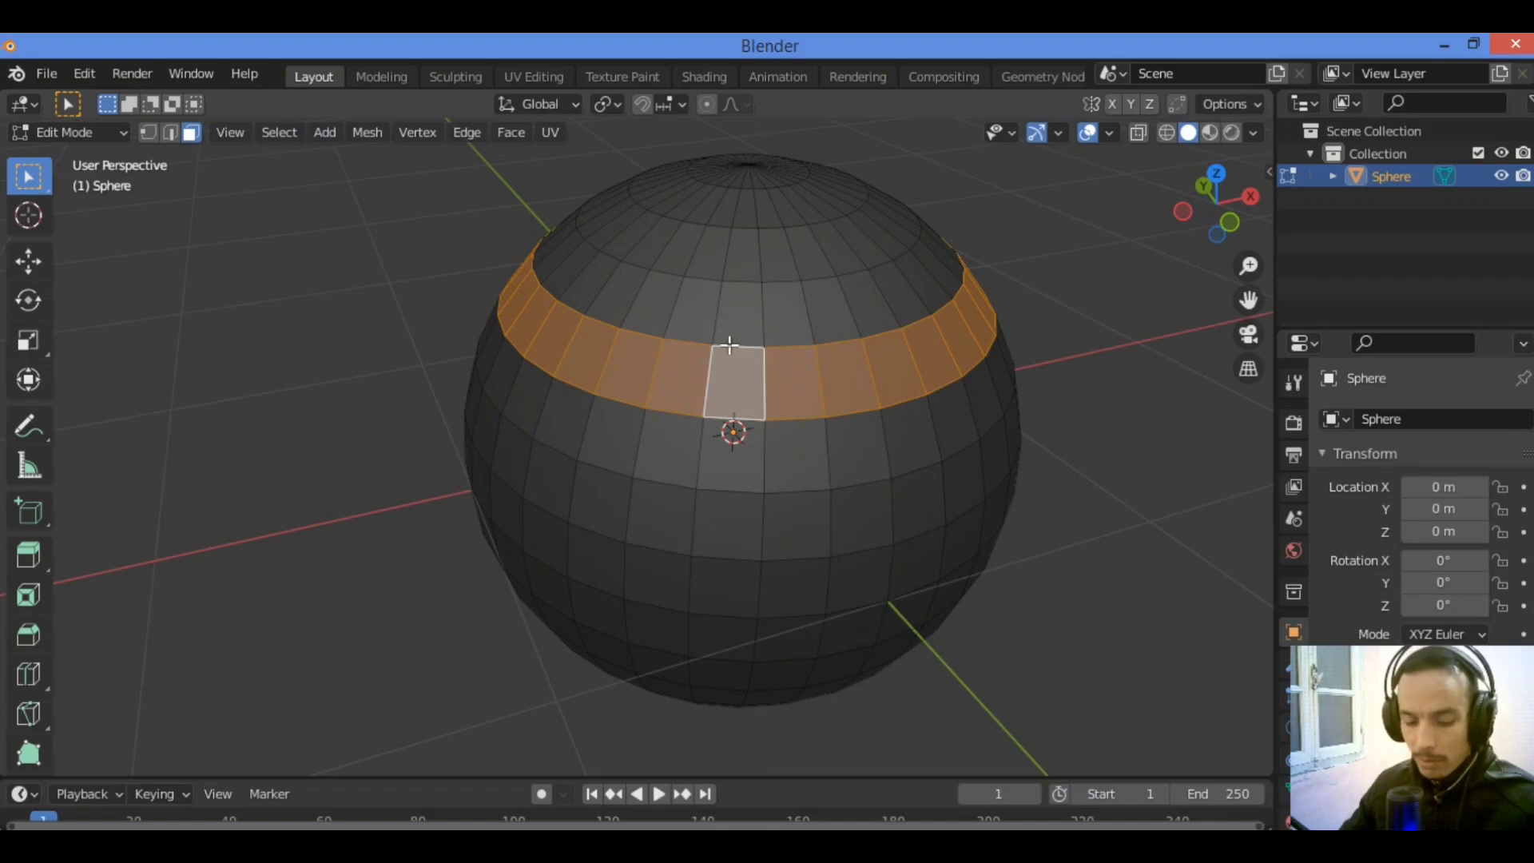
key(ctrl+KP_Add)
key(ctrl+KP_Add)
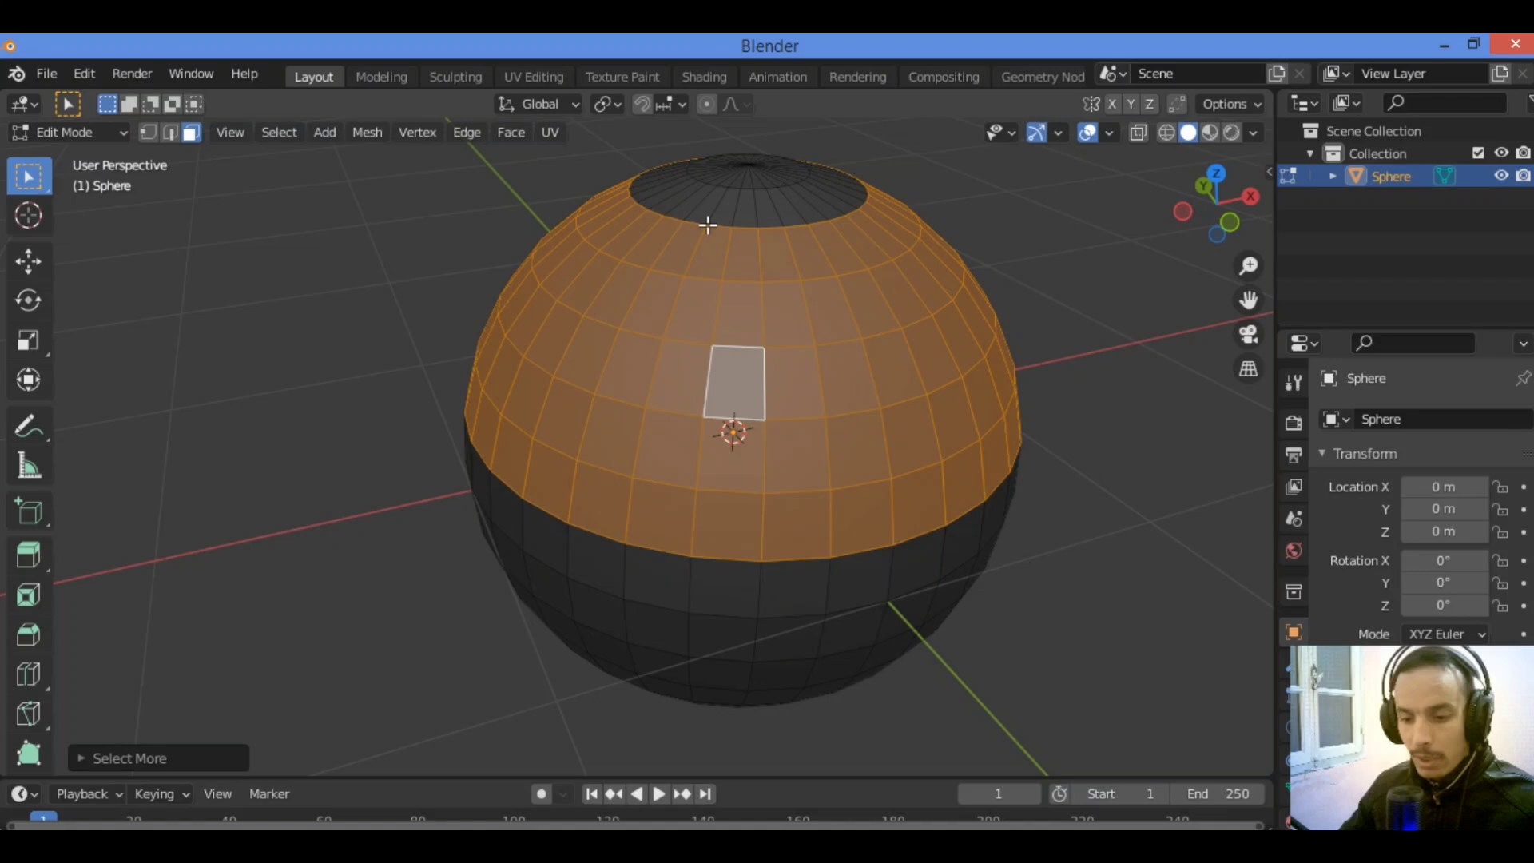
Invert the face selection three times, ending with the top cap and the lower part of the sphere selected
click(282, 133)
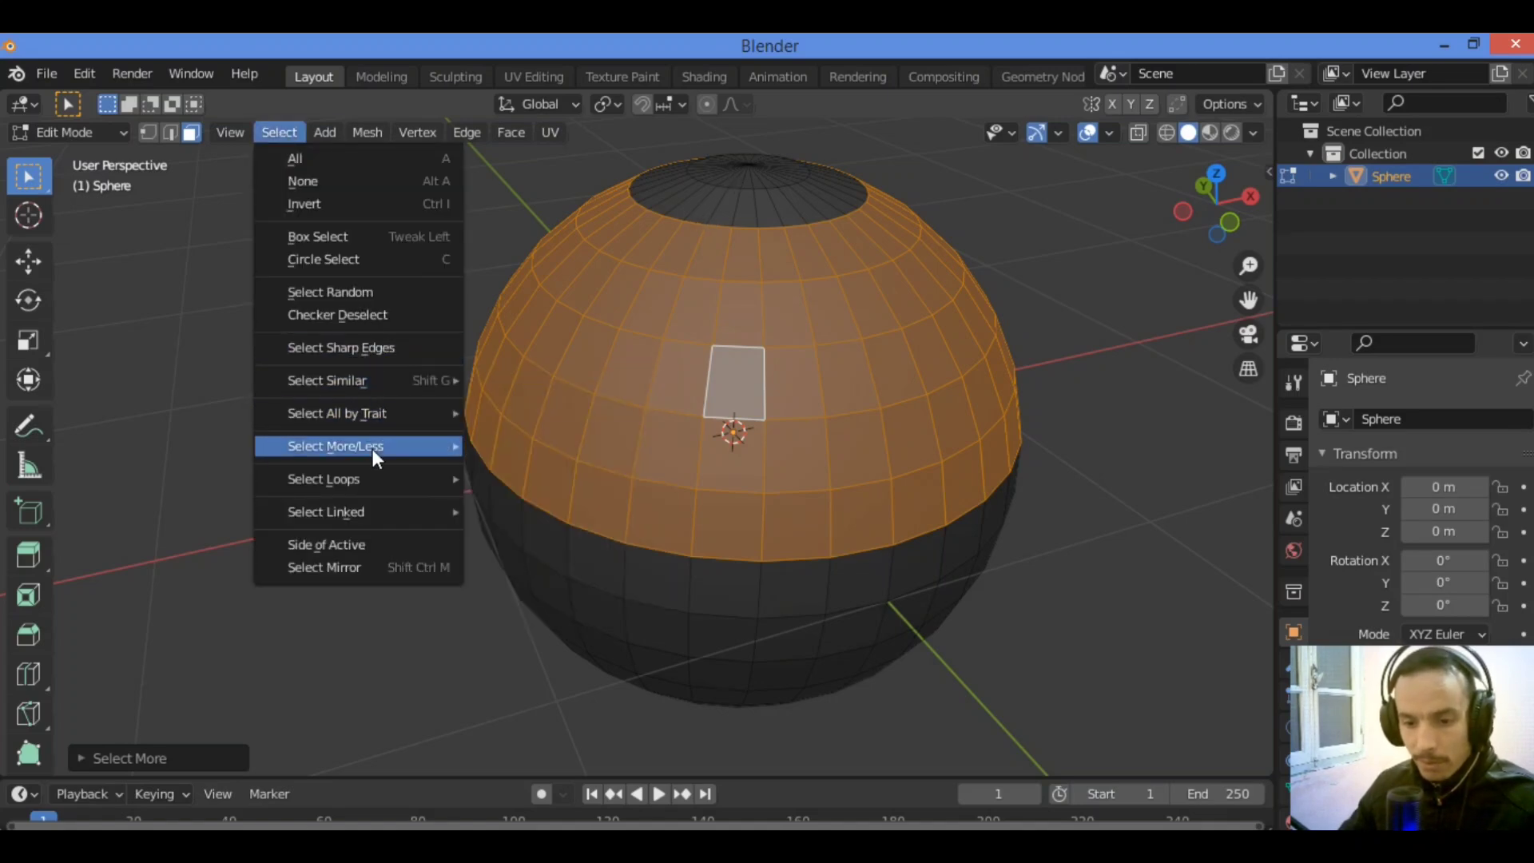
click(372, 204)
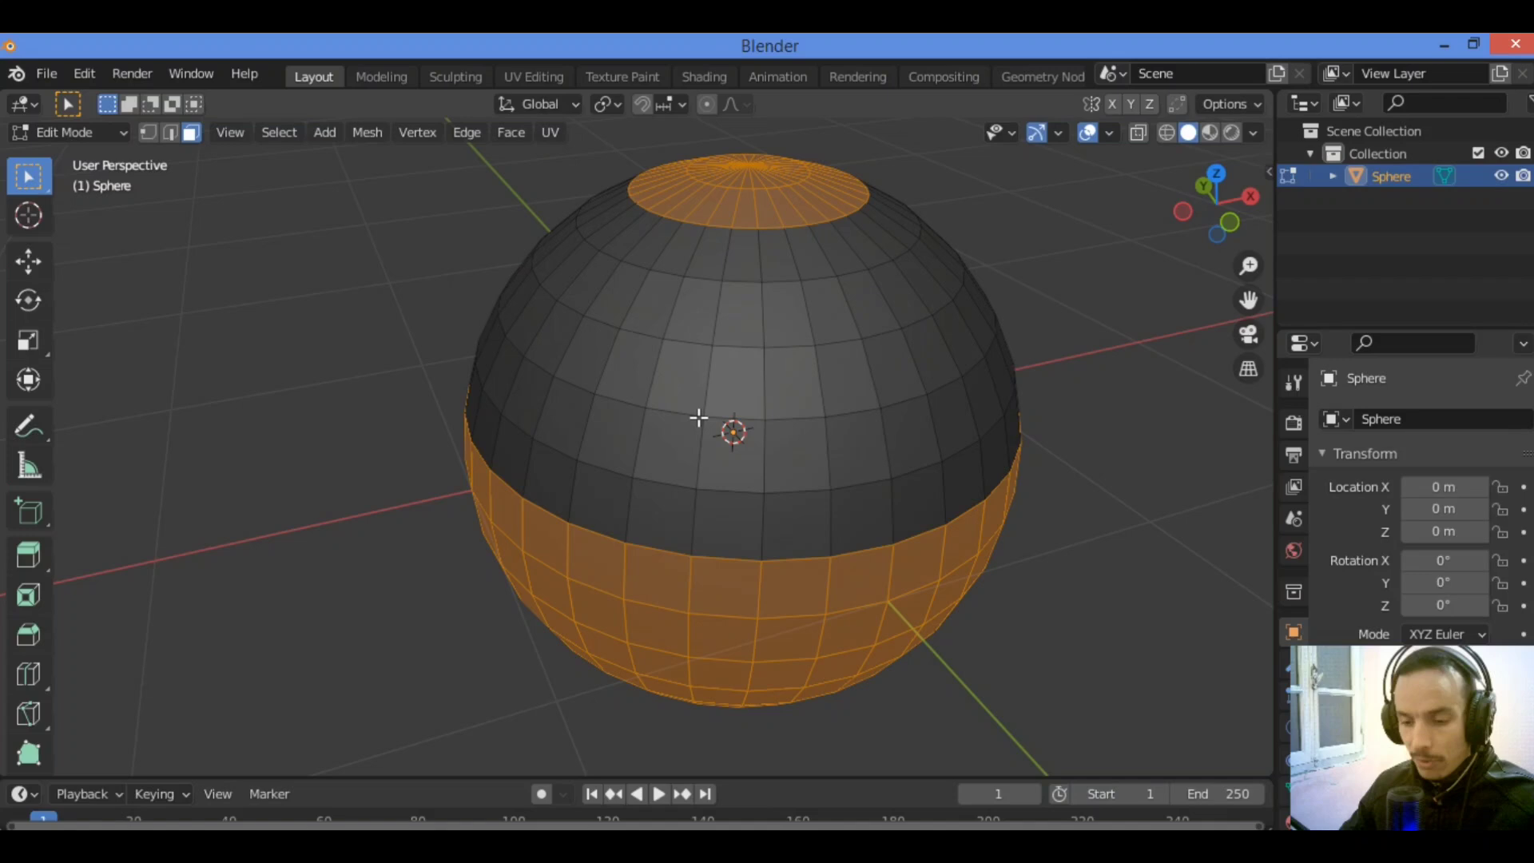
key(ctrl+i)
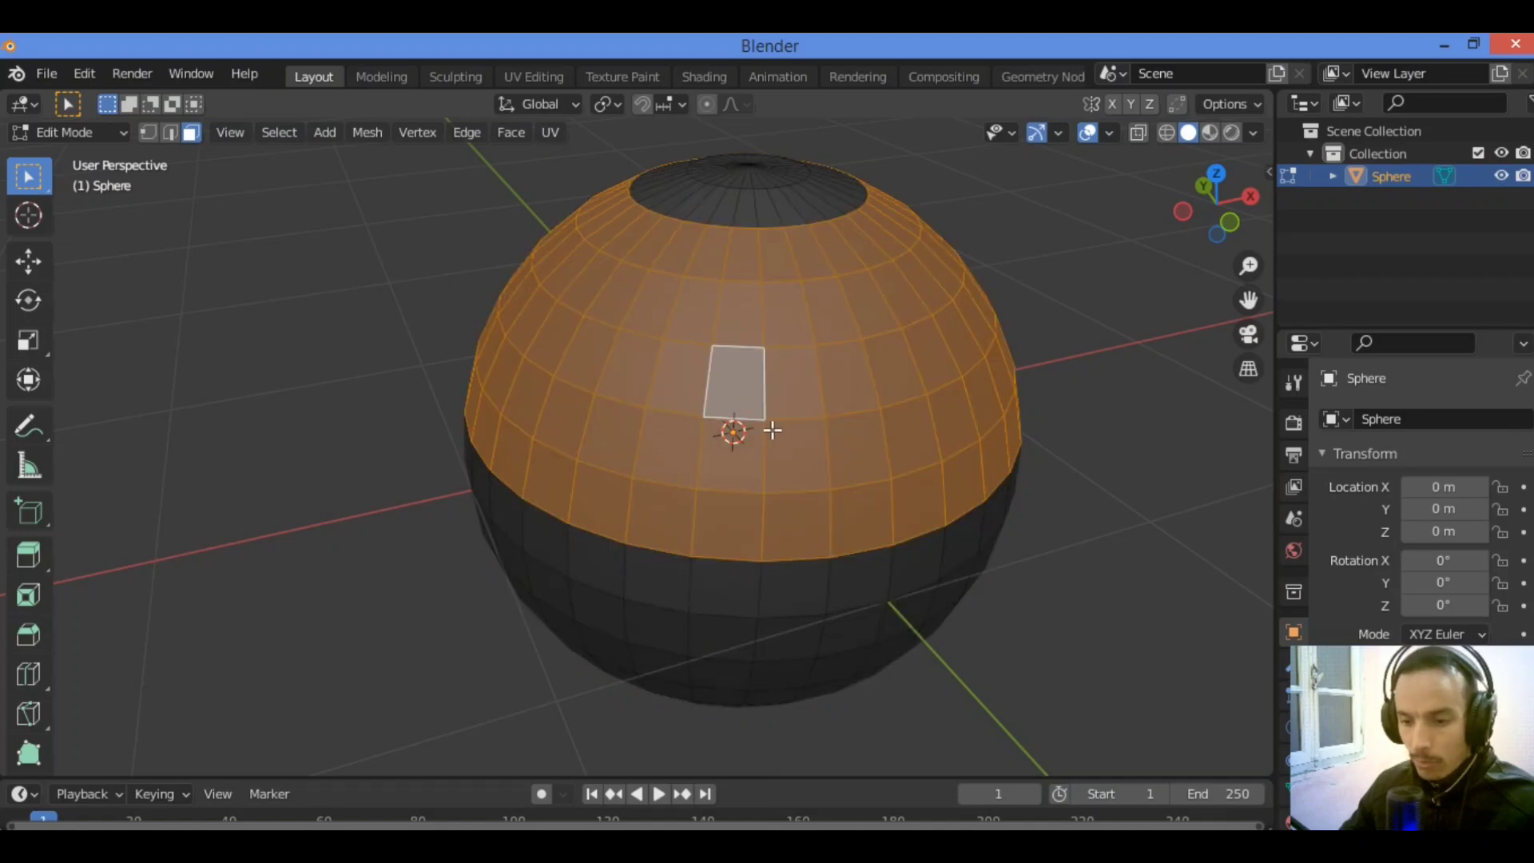
key(ctrl+i)
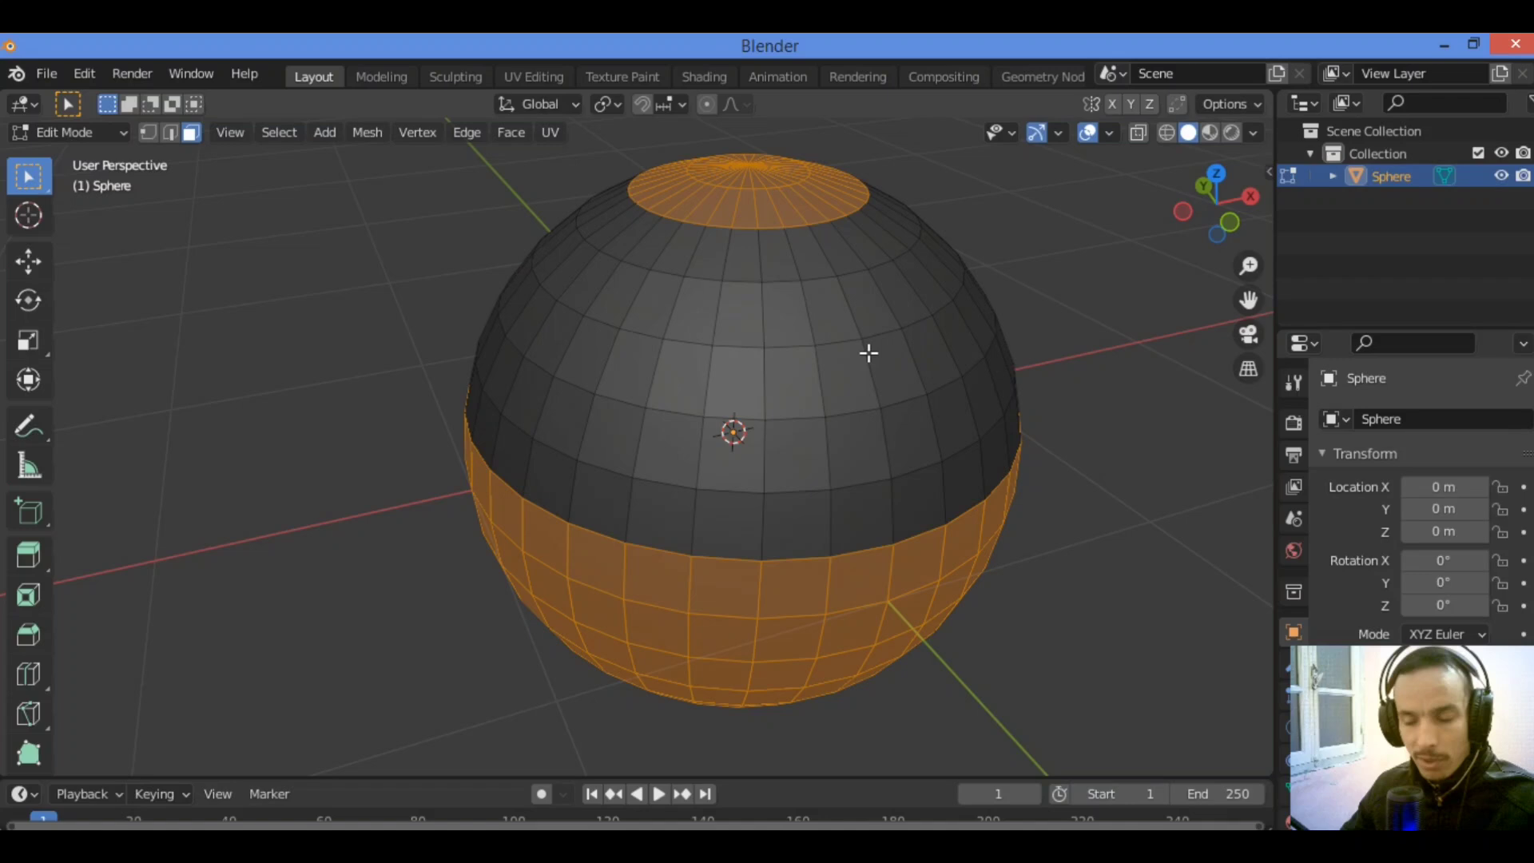
Clear the selection and select three alternating faces in one row around the sphere's middle
key(alt+a)
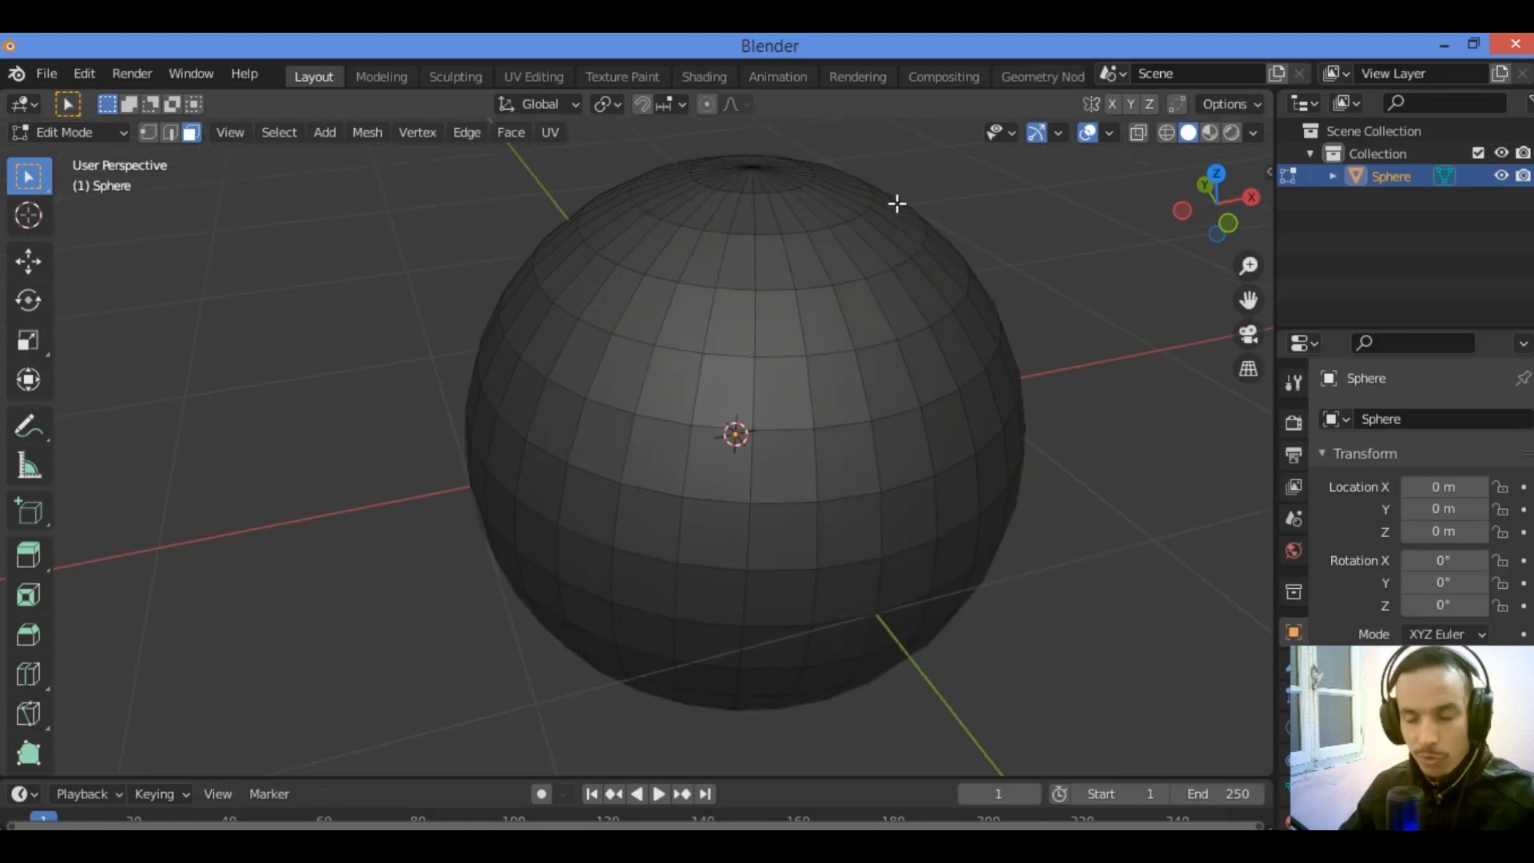
click(563, 417)
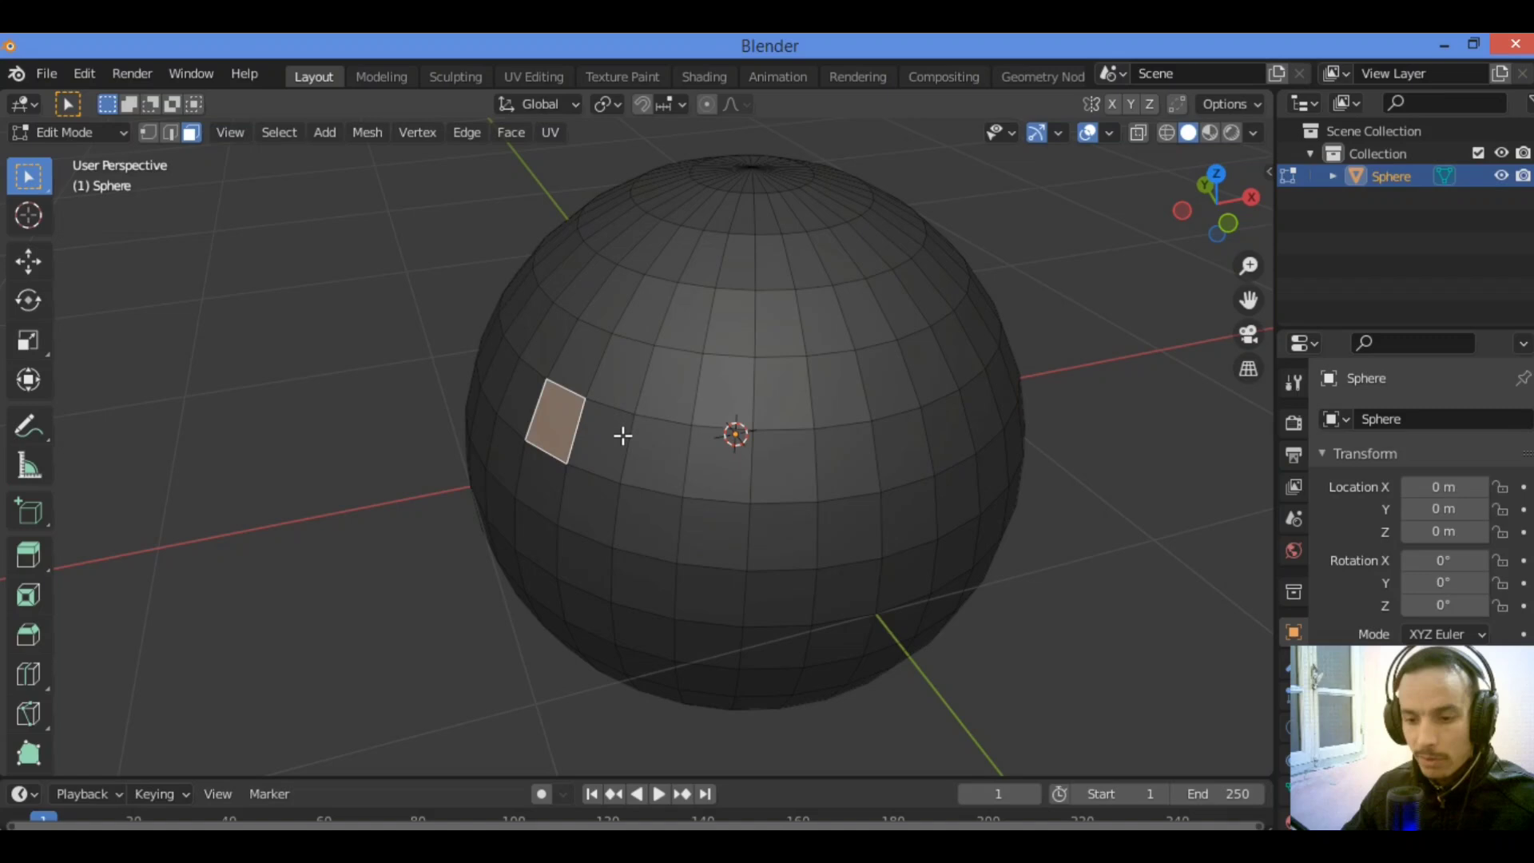
shift+click(678, 439)
shift+click(806, 458)
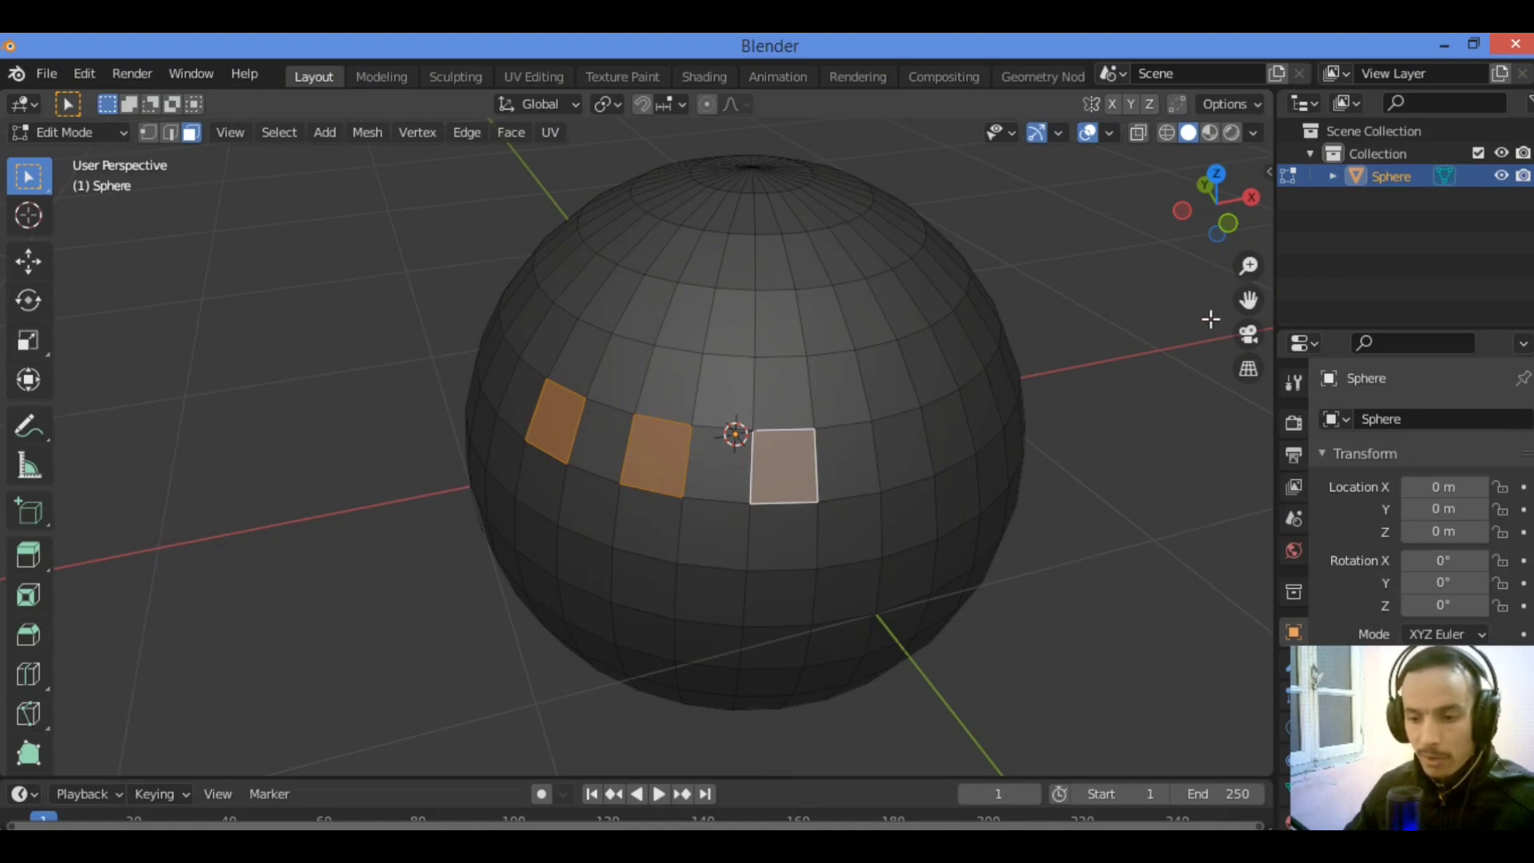
drag(1215, 206, 1214, 226)
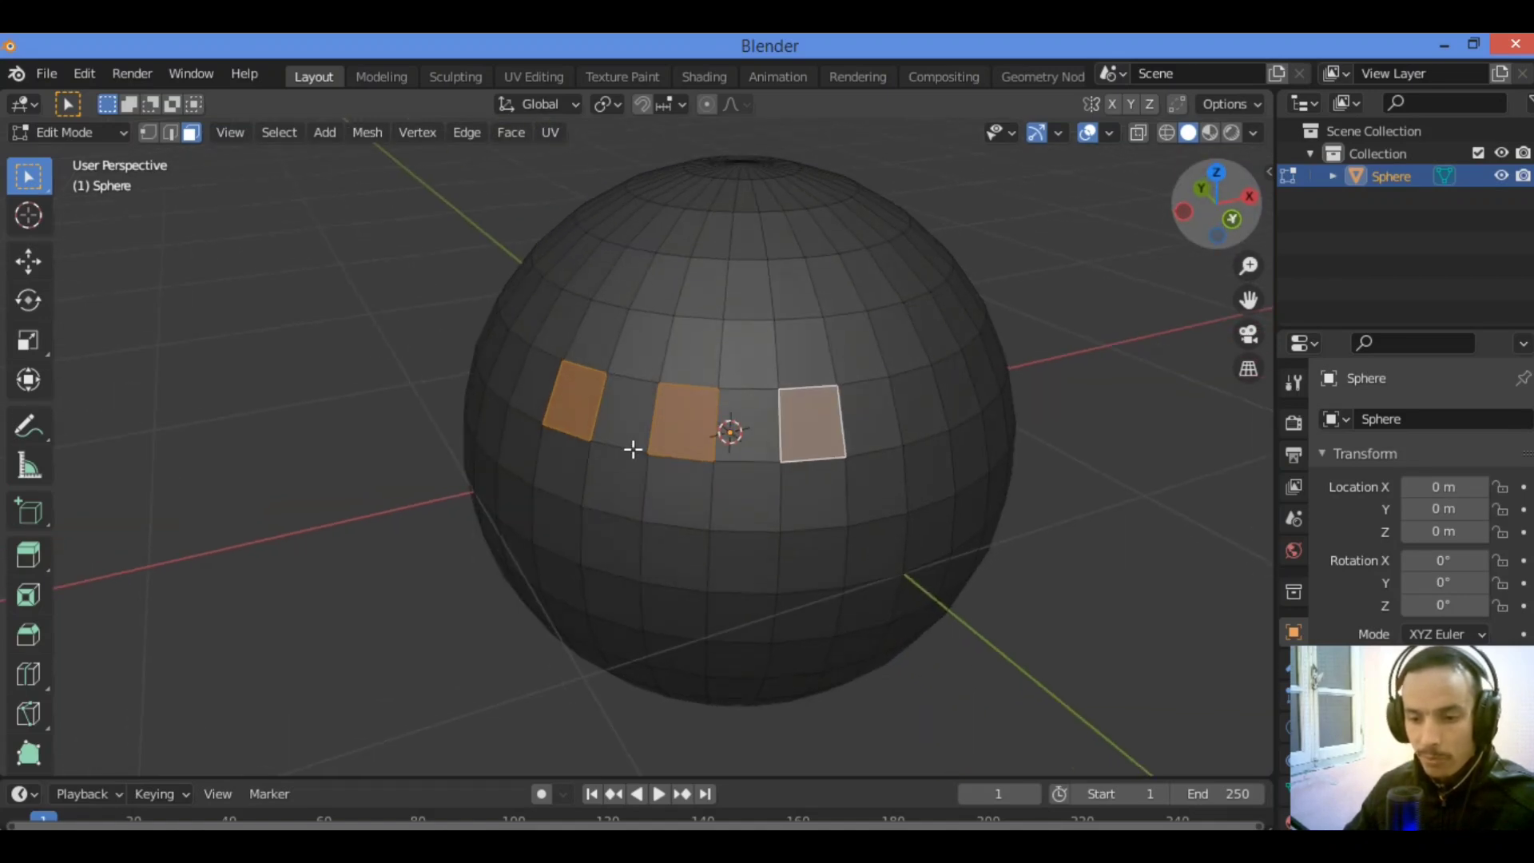
Select two faces in the middle row with one face between them and repeat the pattern five times with Select Next Active
click(599, 409)
shift+click(711, 415)
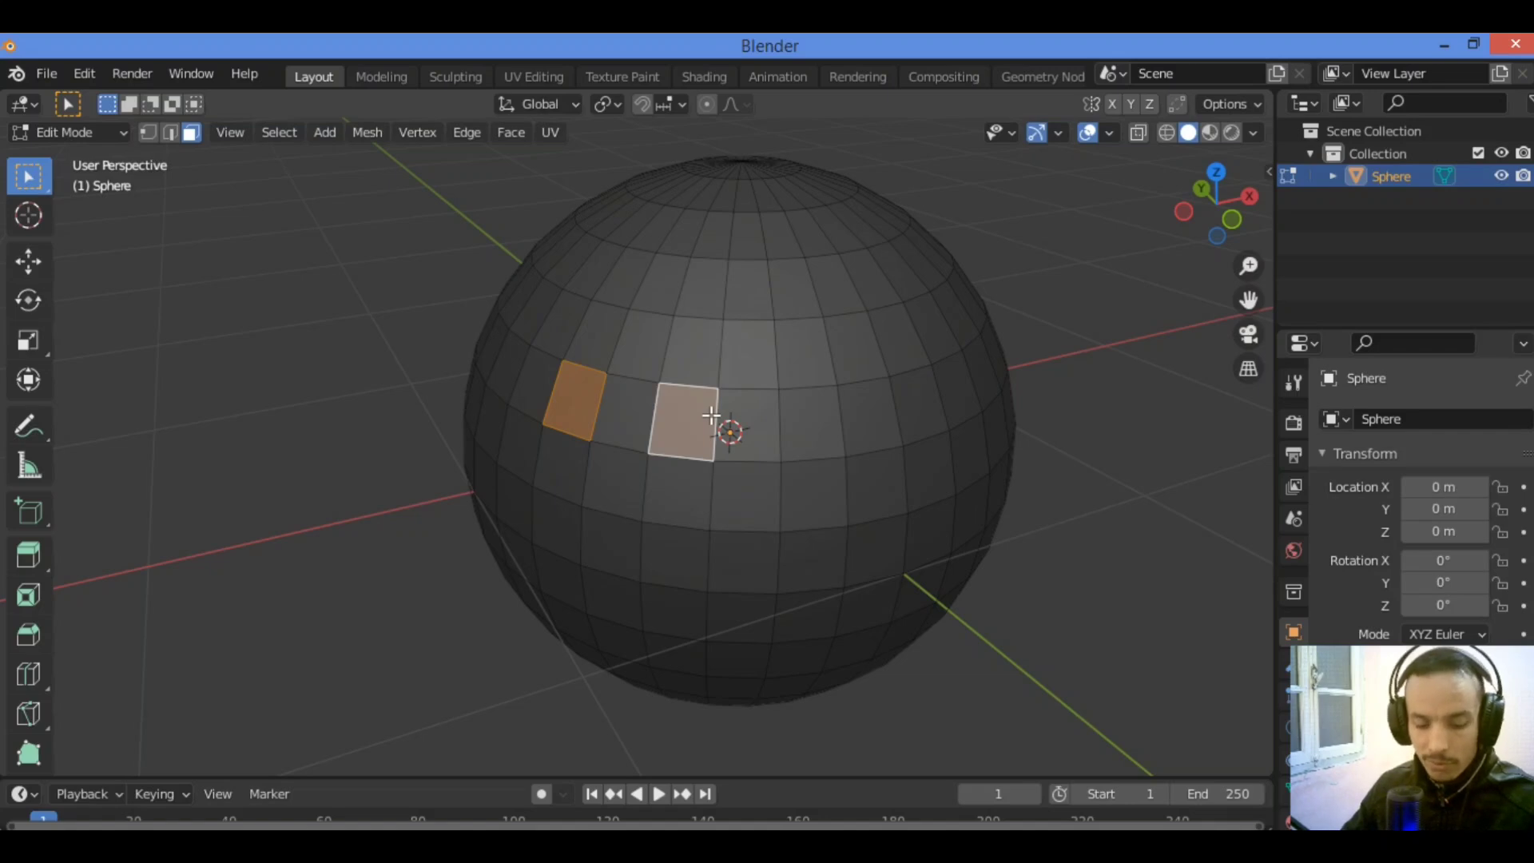
key(ctrl+shift+KP_Add)
key(ctrl+shift+KP_Add)
key(ctrl+shift+KP_Add)
key(ctrl+shift+KP_Add)
key(ctrl+shift+KP_Add)
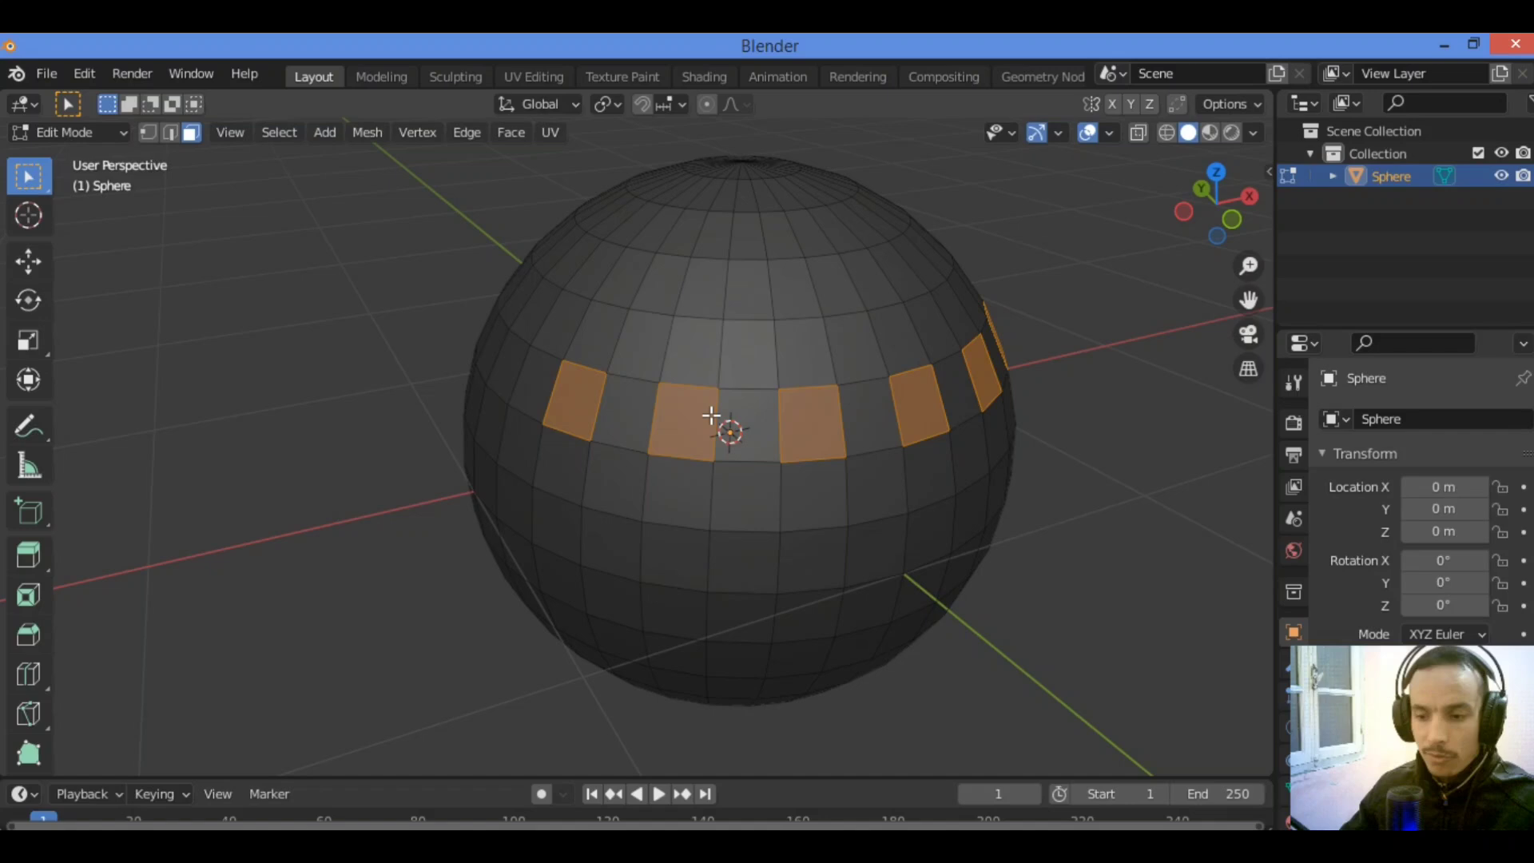
drag(1214, 218, 959, 335)
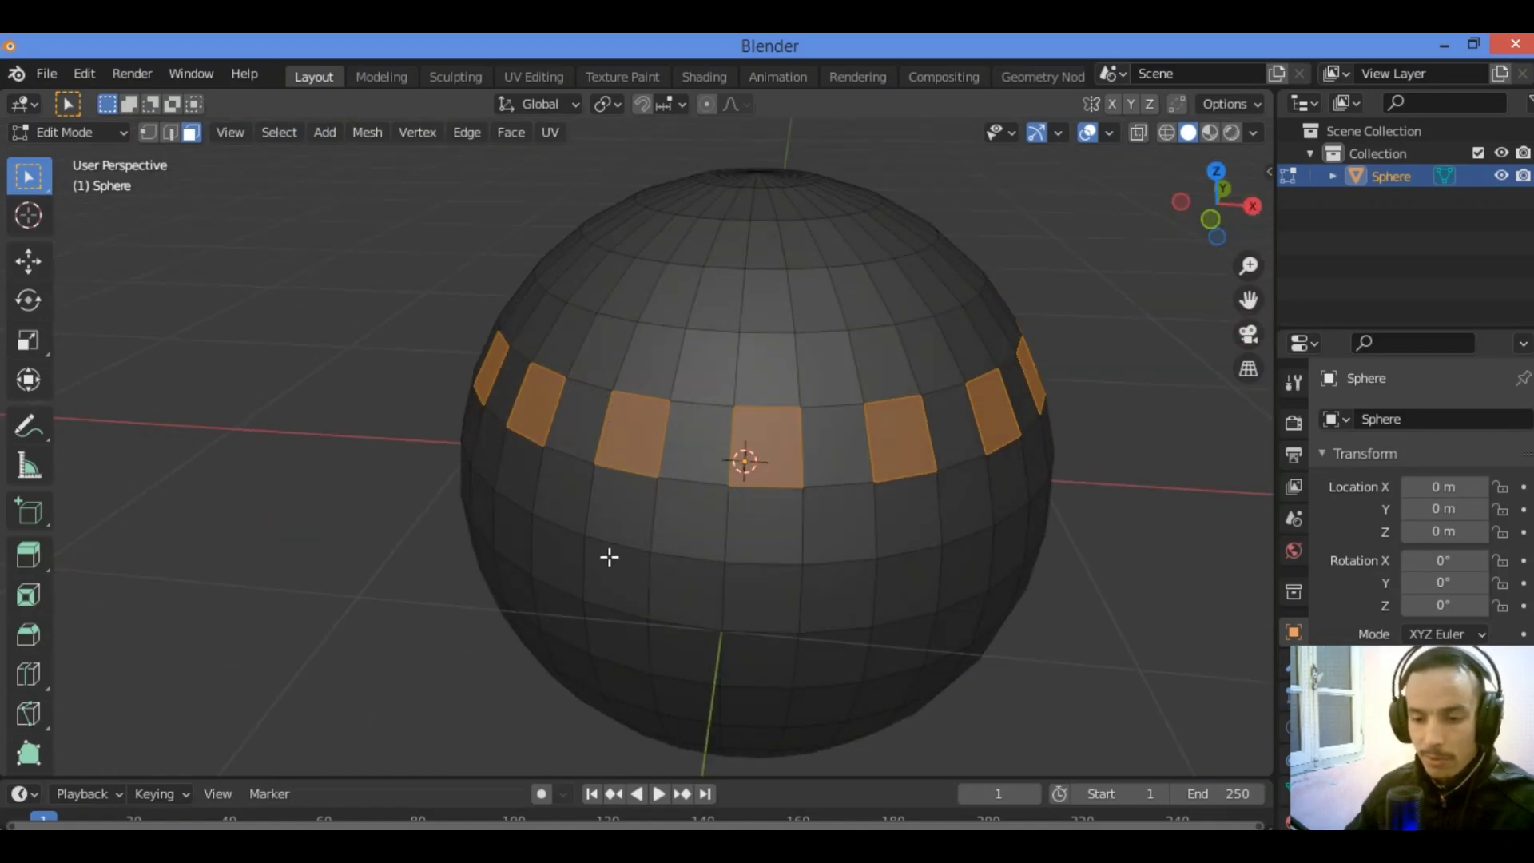
Start a new selection of two faces with two faces between them and extend that pattern five times around the row
drag(1220, 209, 1102, 248)
click(587, 413)
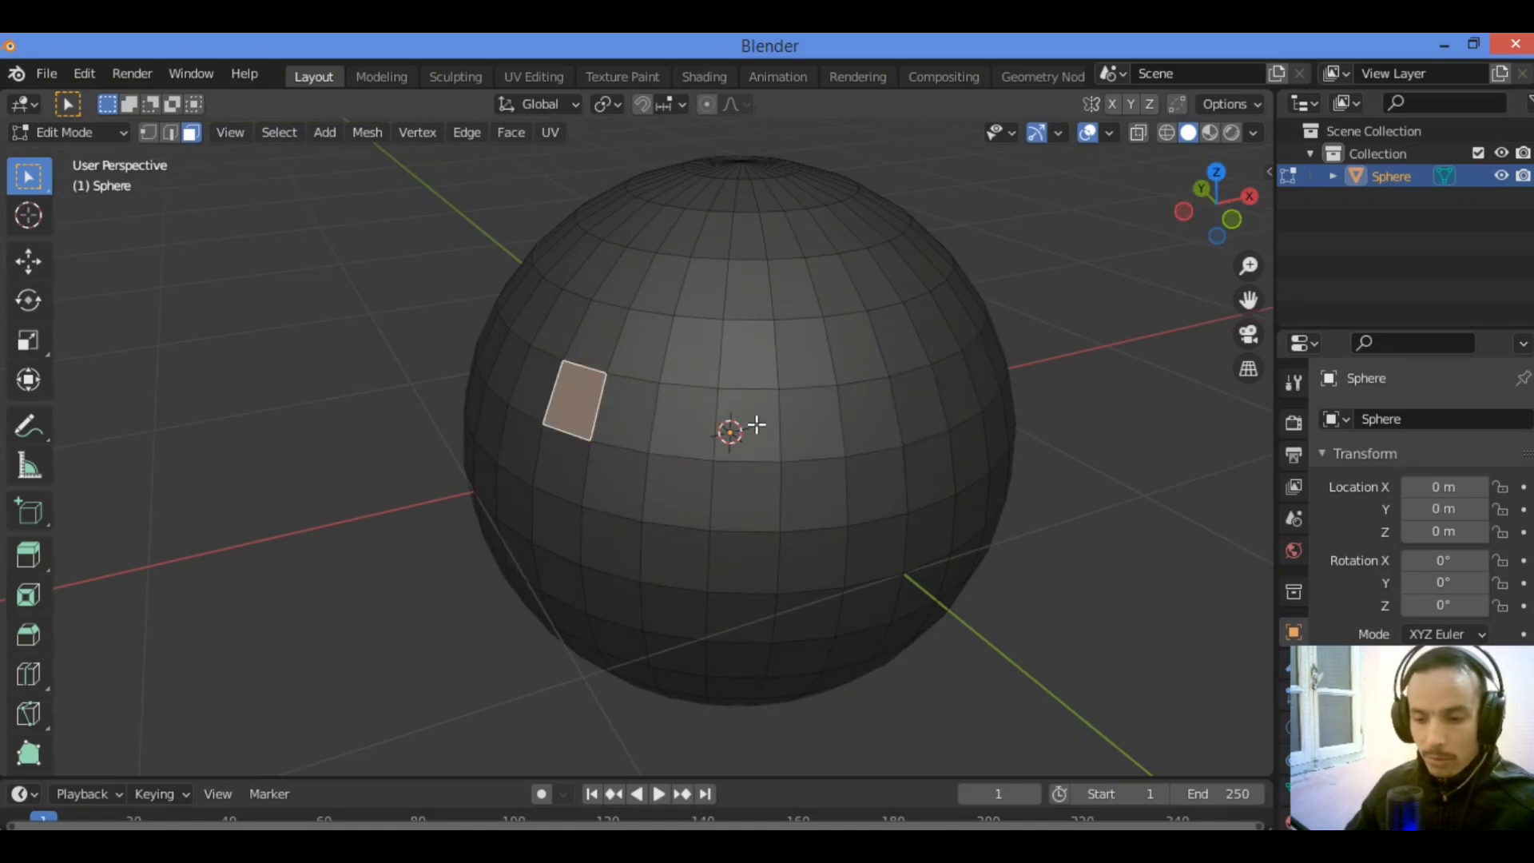
shift+click(767, 402)
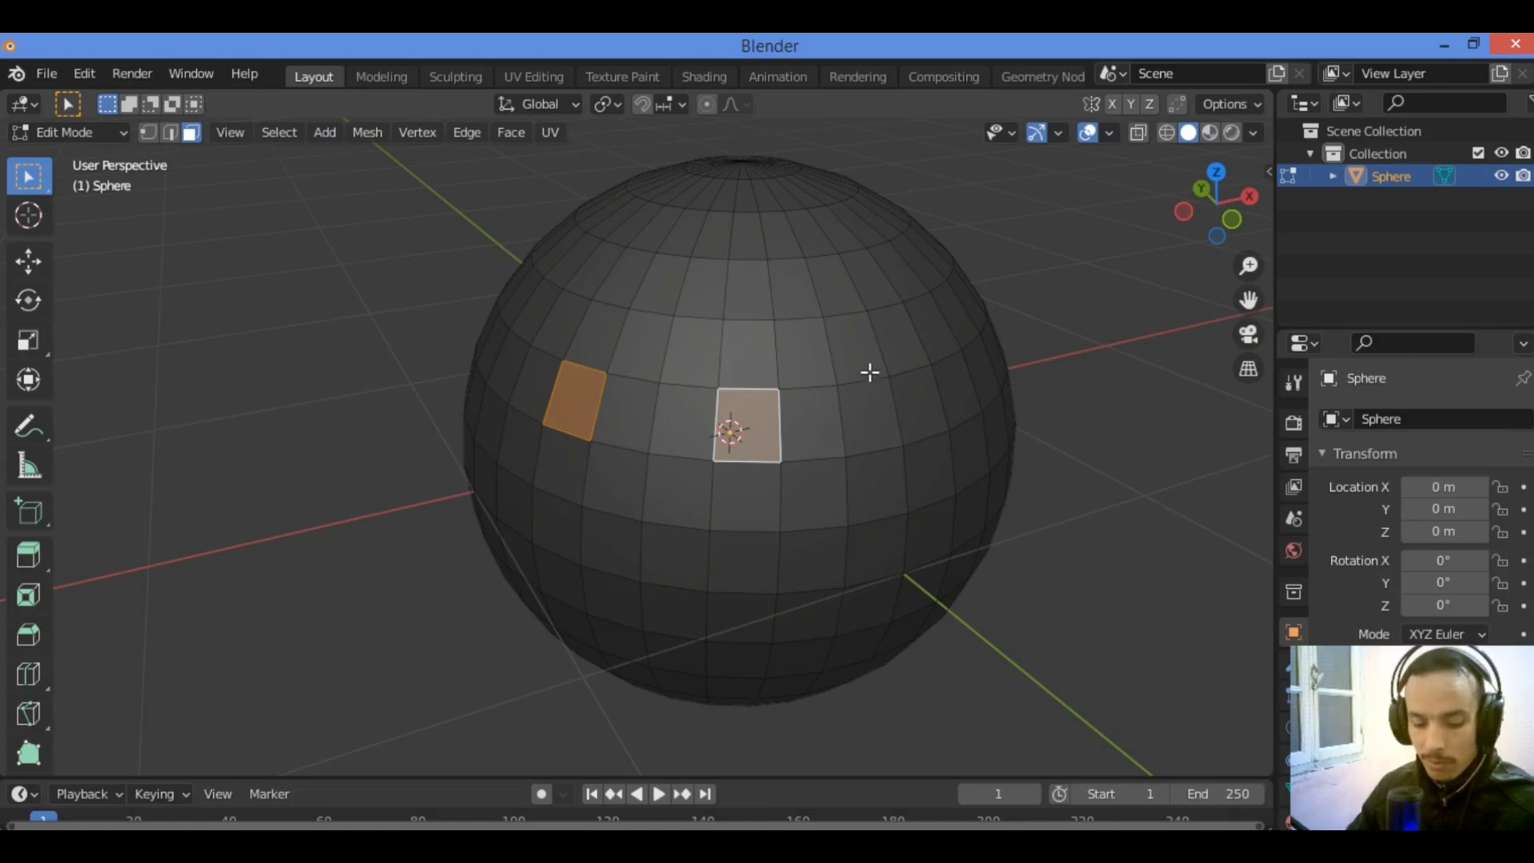
key(ctrl+shift+KP_Add)
key(ctrl+shift+KP_Add)
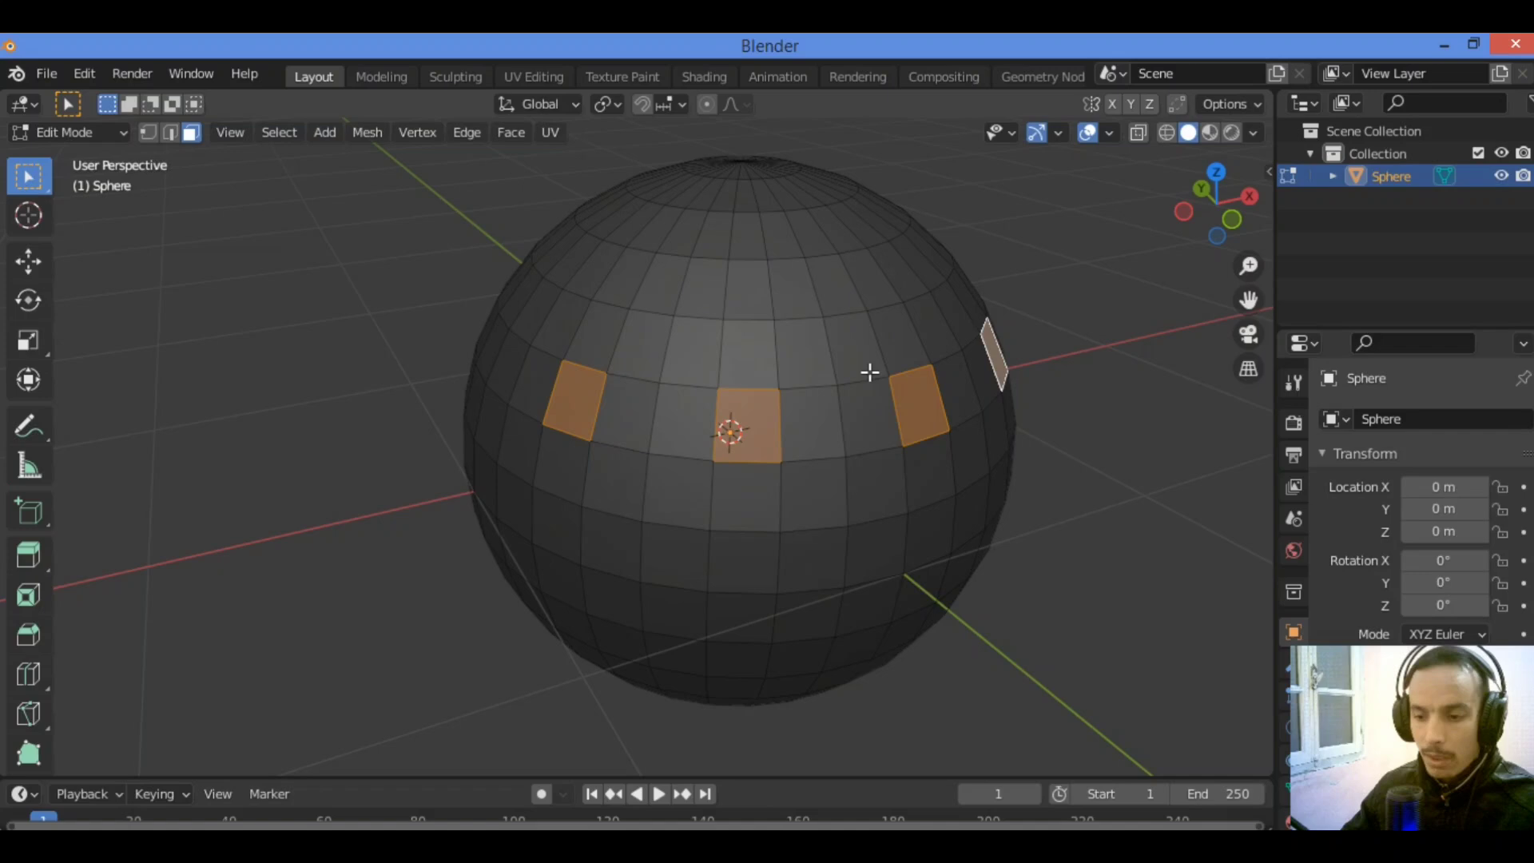
drag(1208, 212, 1238, 242)
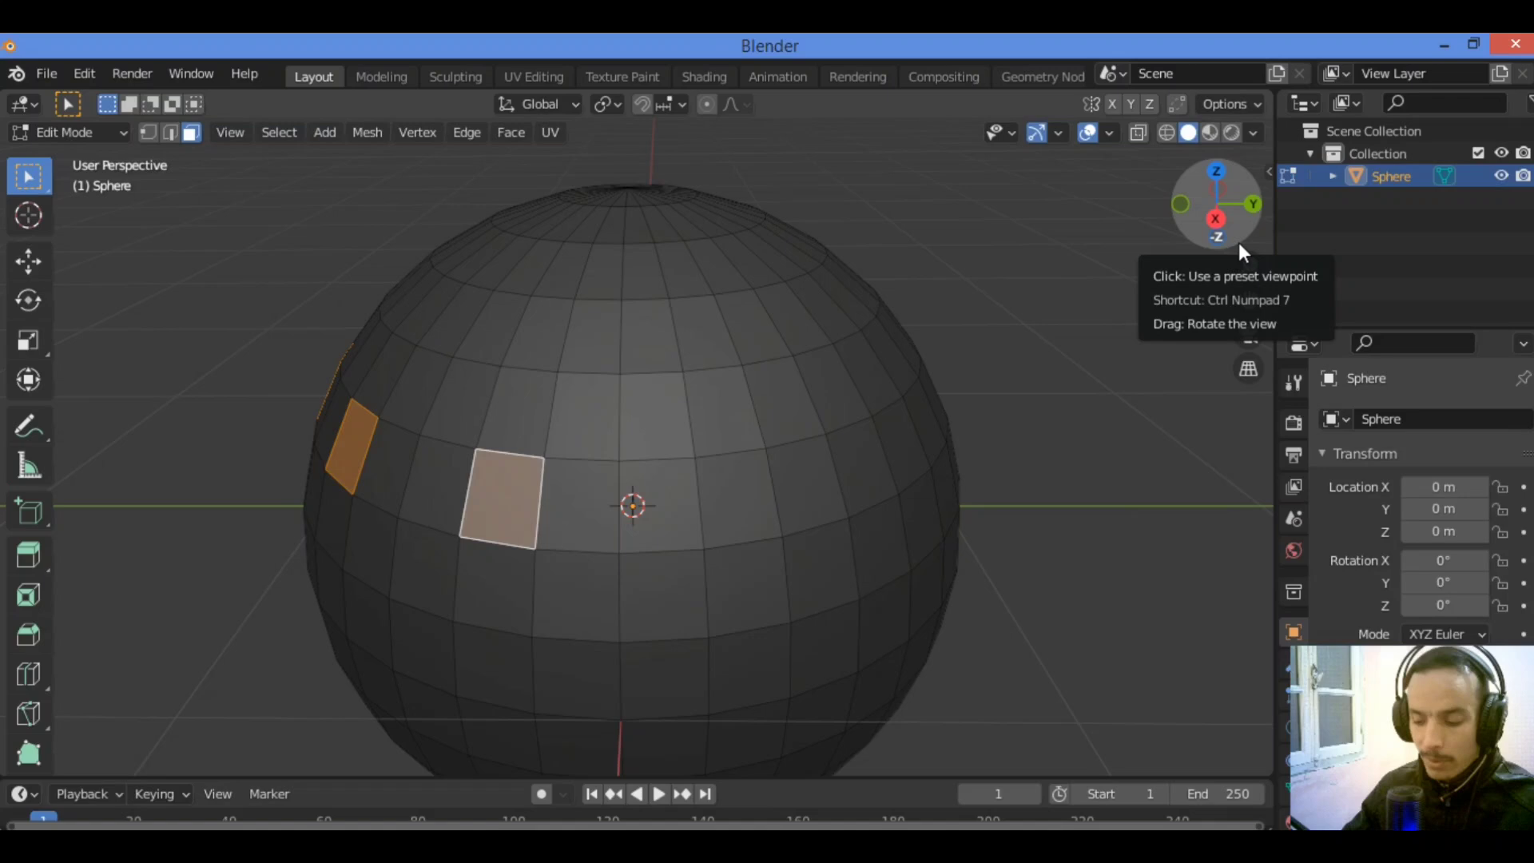
key(ctrl+shift+KP_Add)
key(ctrl+shift+KP_Add)
key(ctrl+shift+KP_Add)
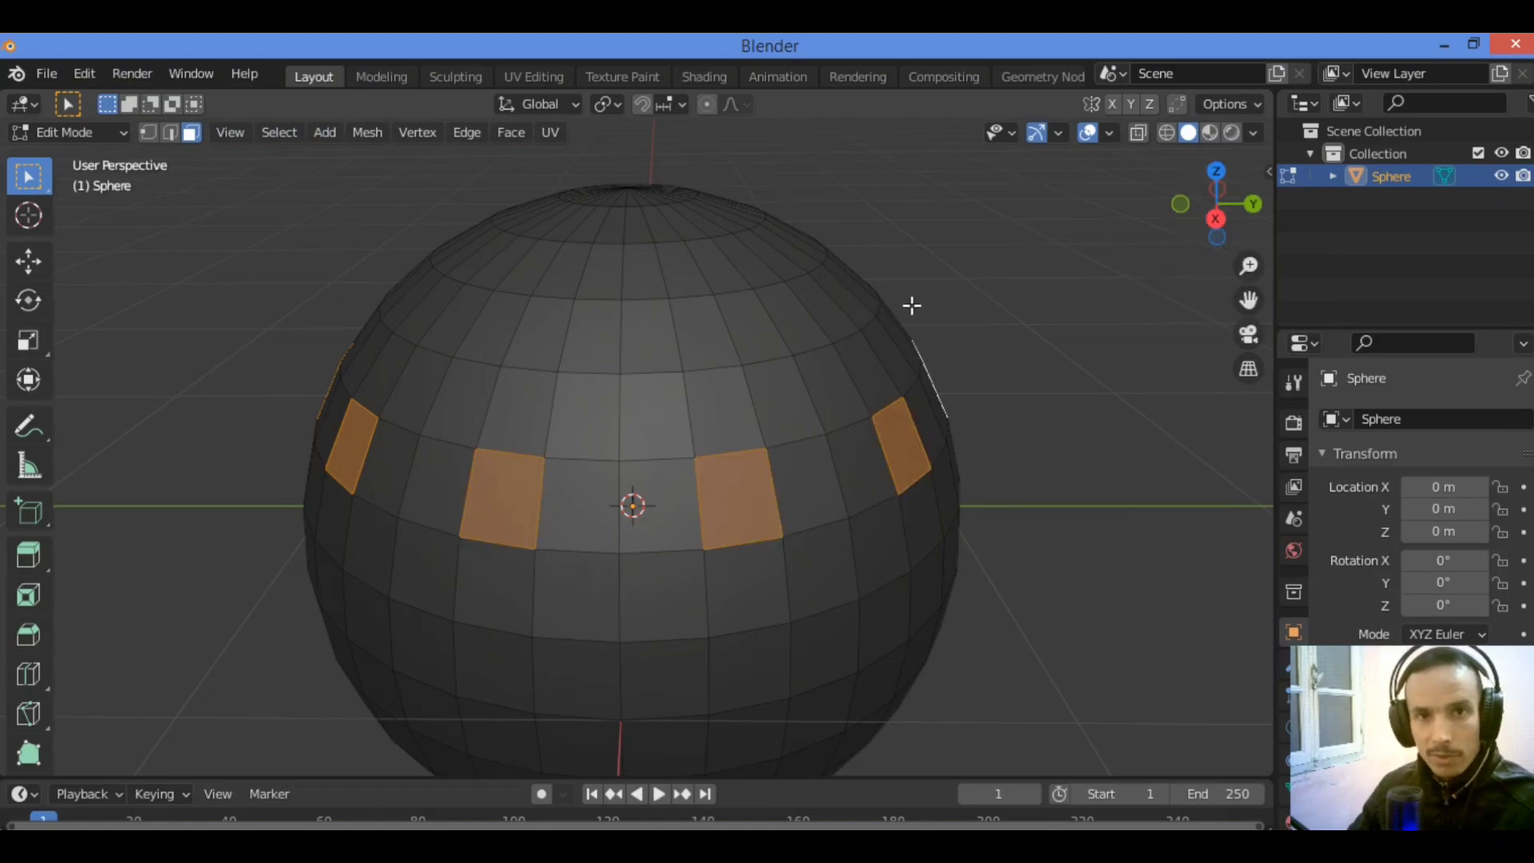
drag(1181, 242, 972, 312)
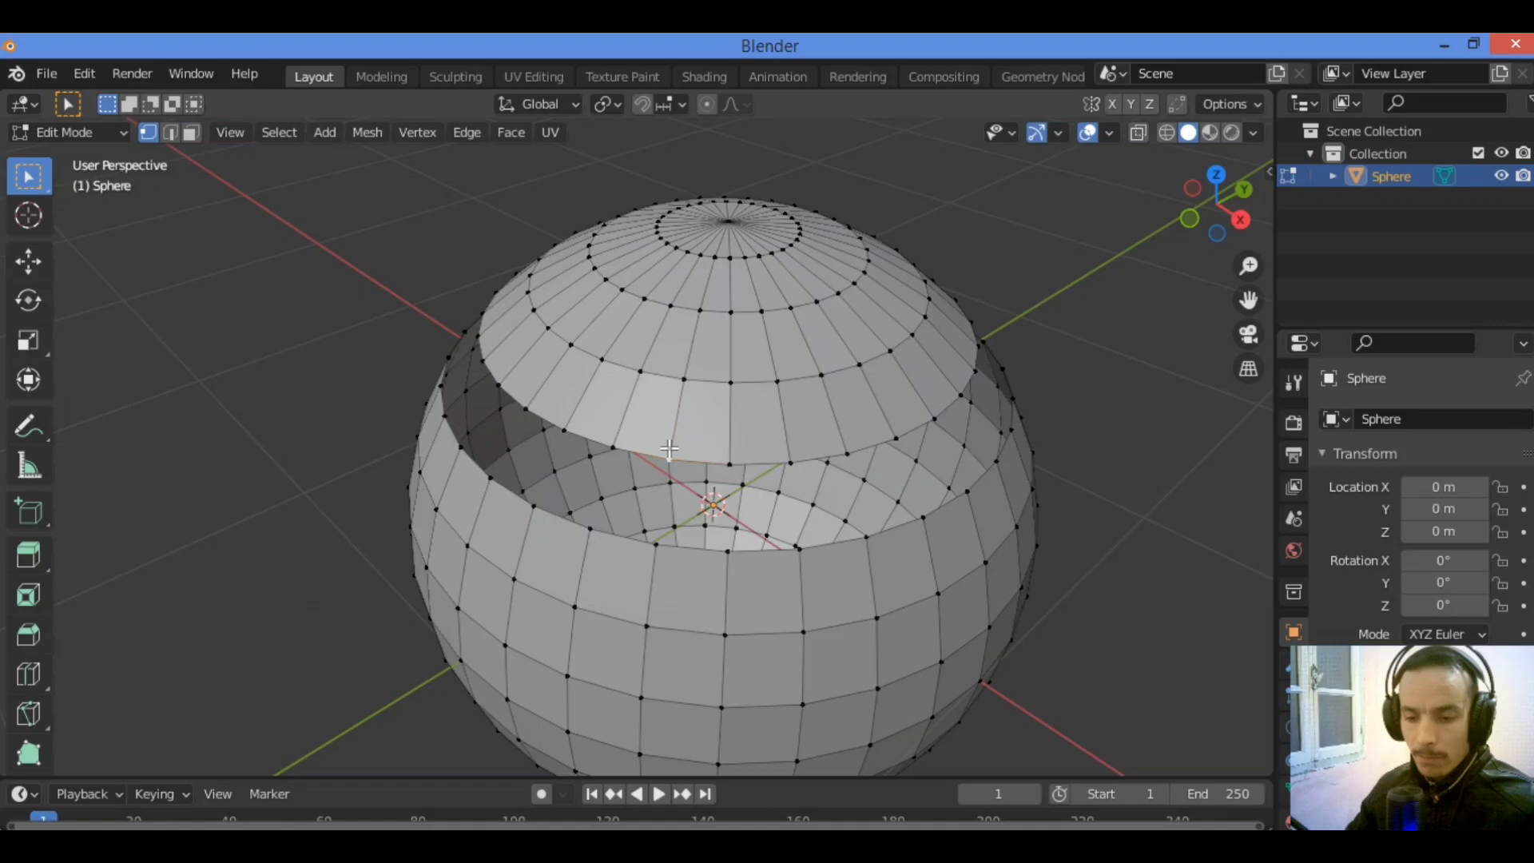
Fill one face across the sphere's open band from two adjacent upper-rim vertices and the two lower-rim vertices below them
click(670, 449)
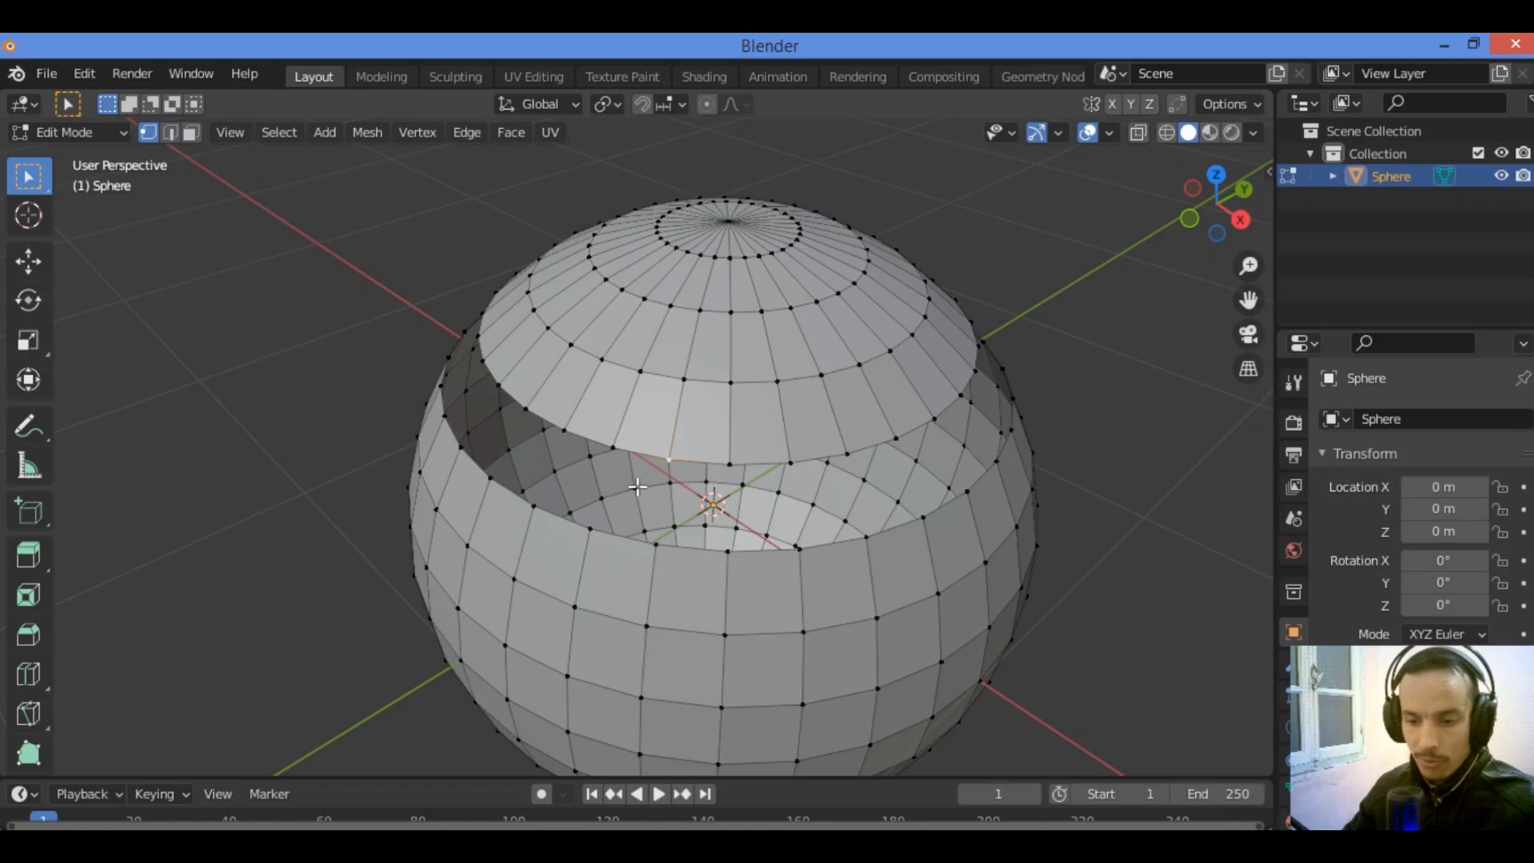
shift+click(729, 463)
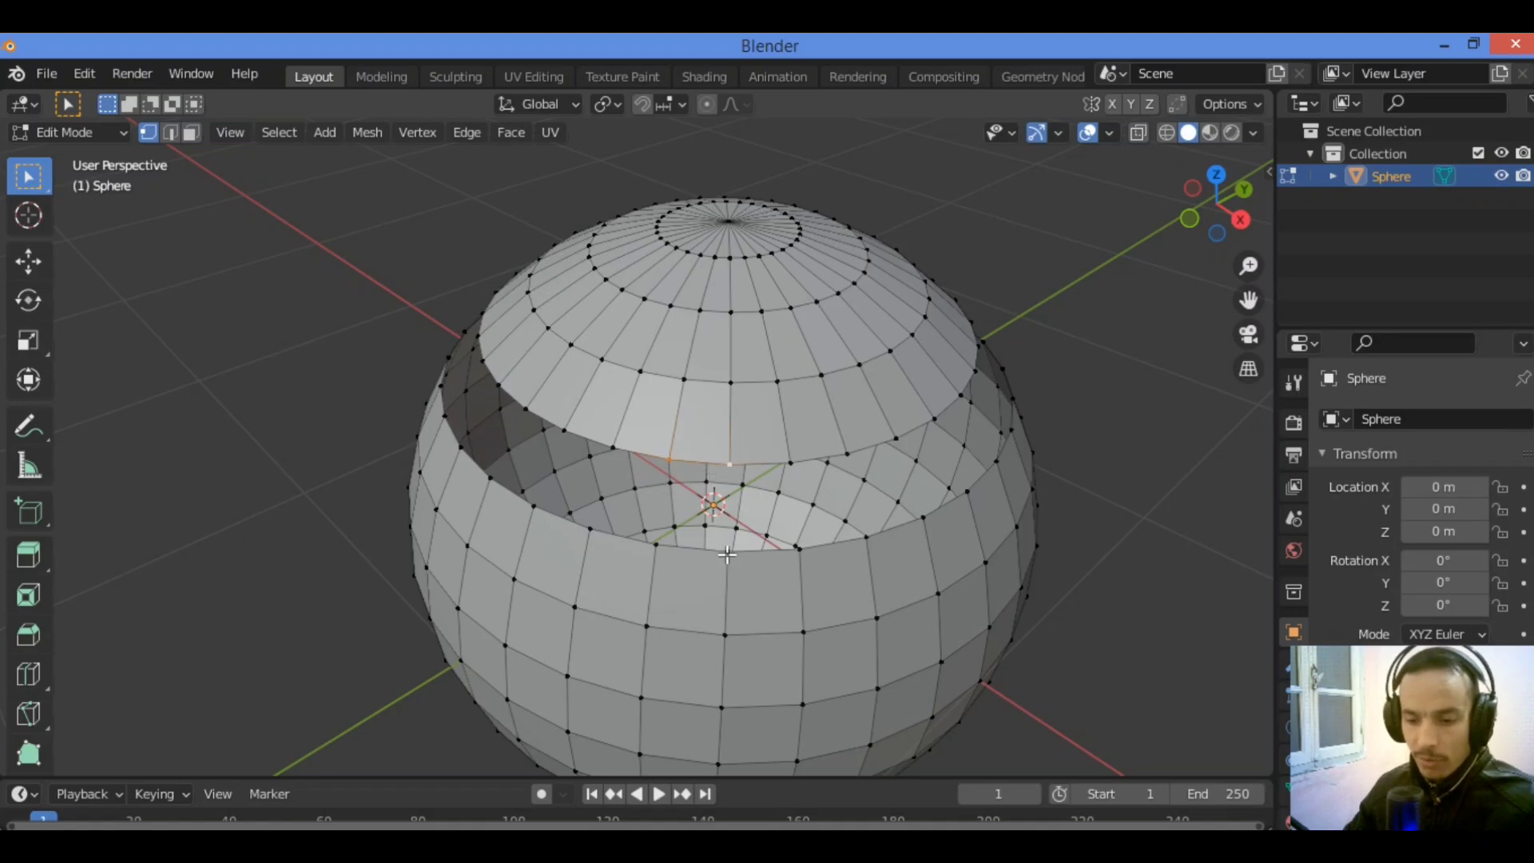
shift+click(653, 550)
shift+click(719, 533)
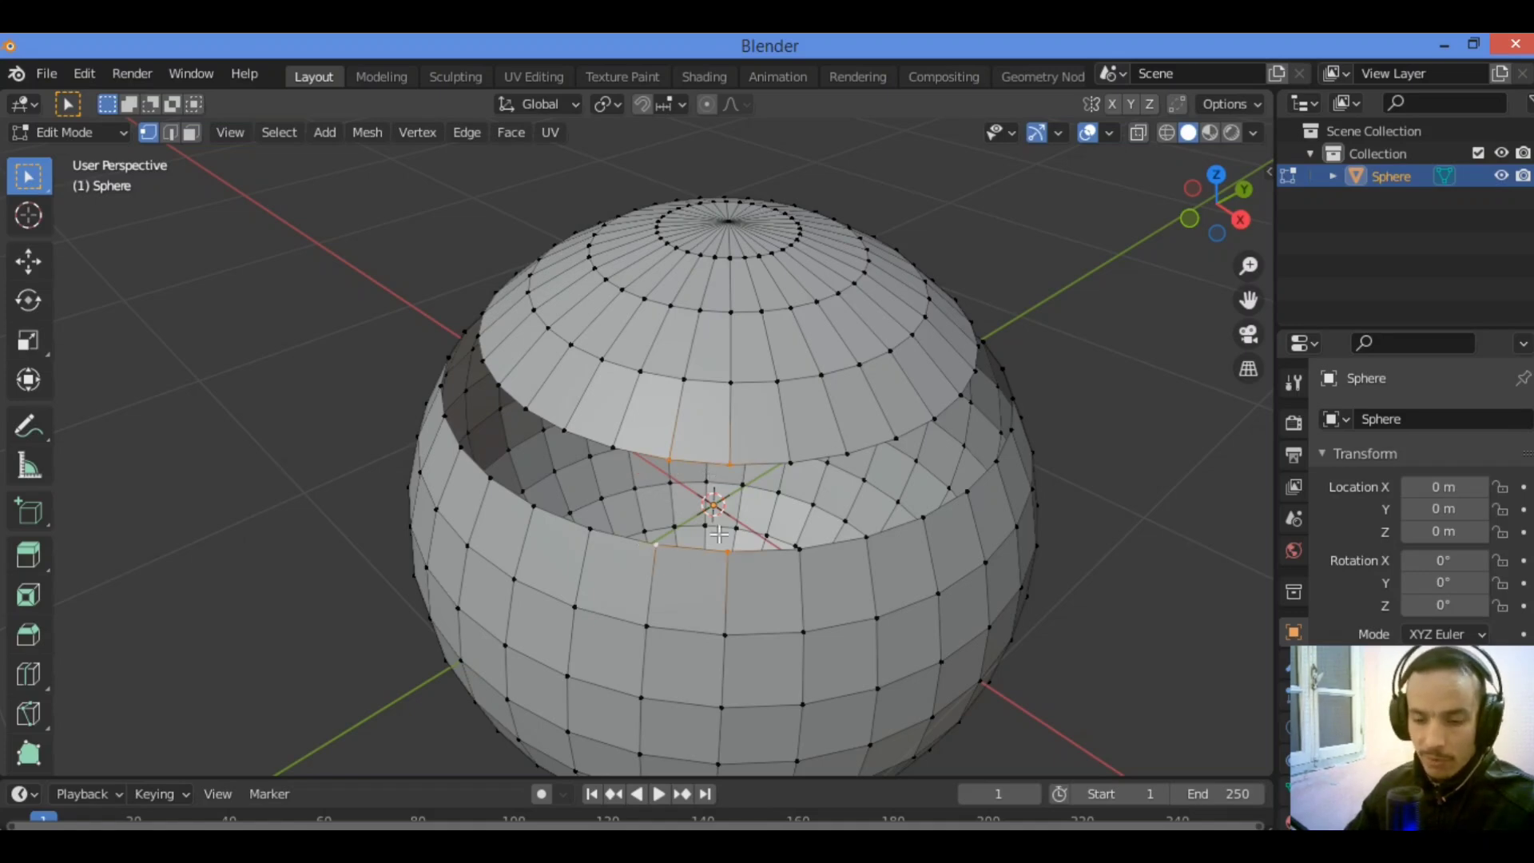
key(f)
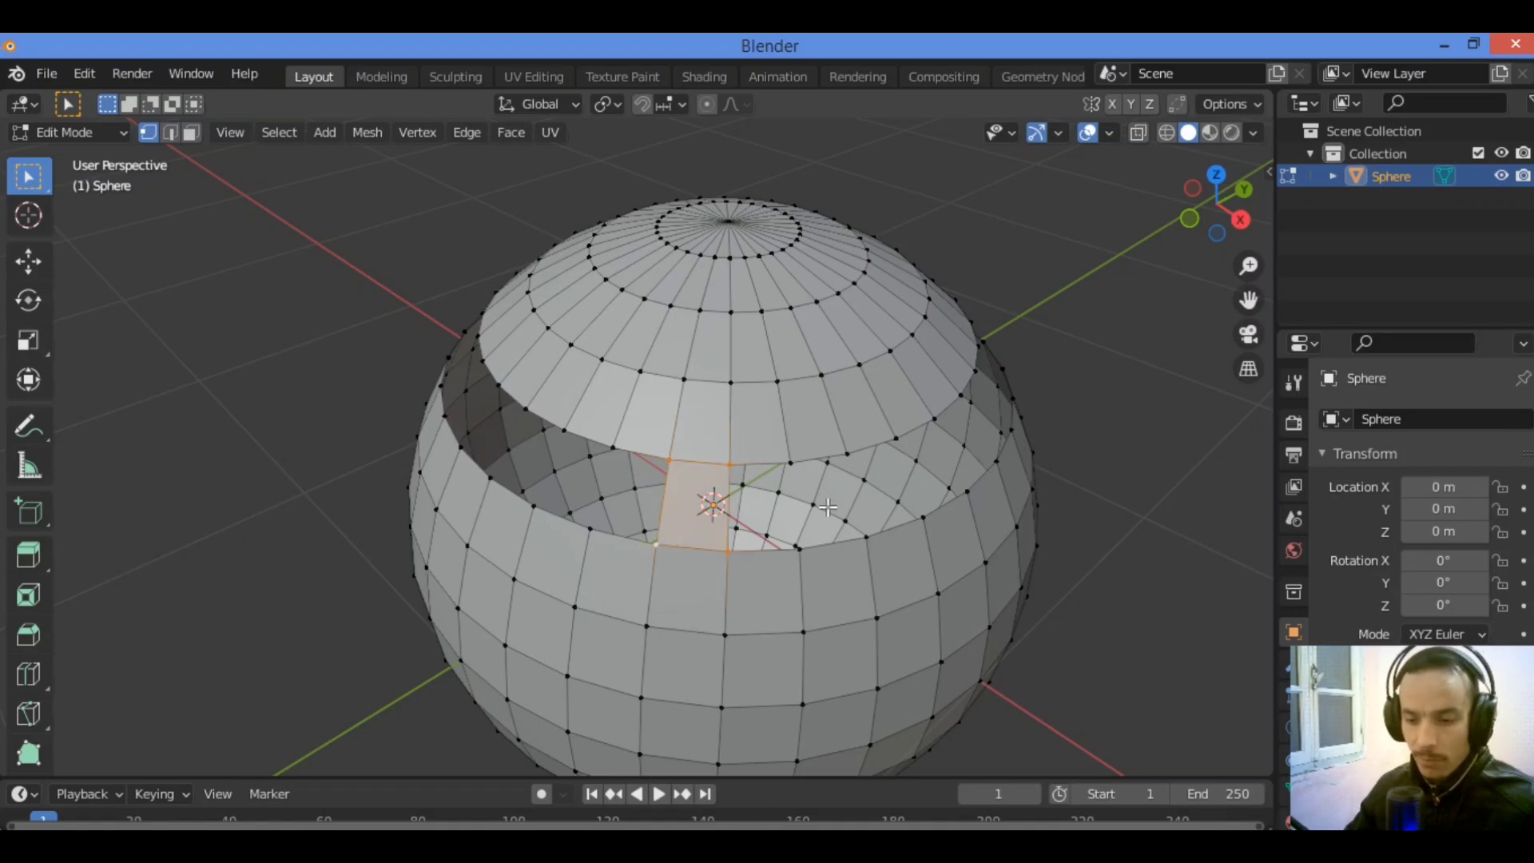
Switch to edge selection and fill successive faces along the open band, starting from the new face's right-hand vertical edge
click(171, 133)
click(731, 505)
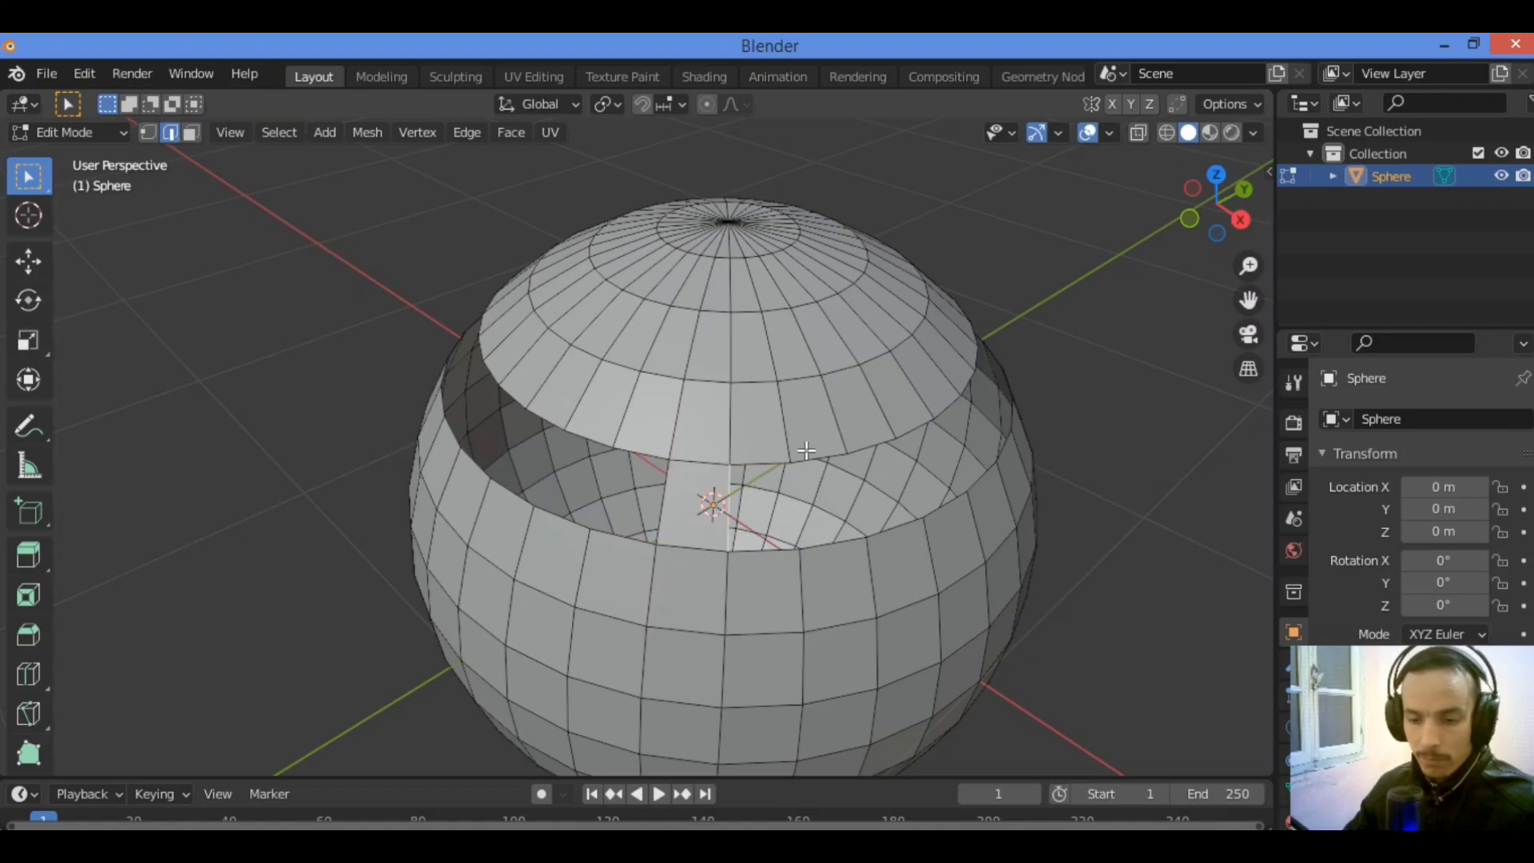
key(f)
key(f)
key(f)
key(f)
key(f)
key(f)
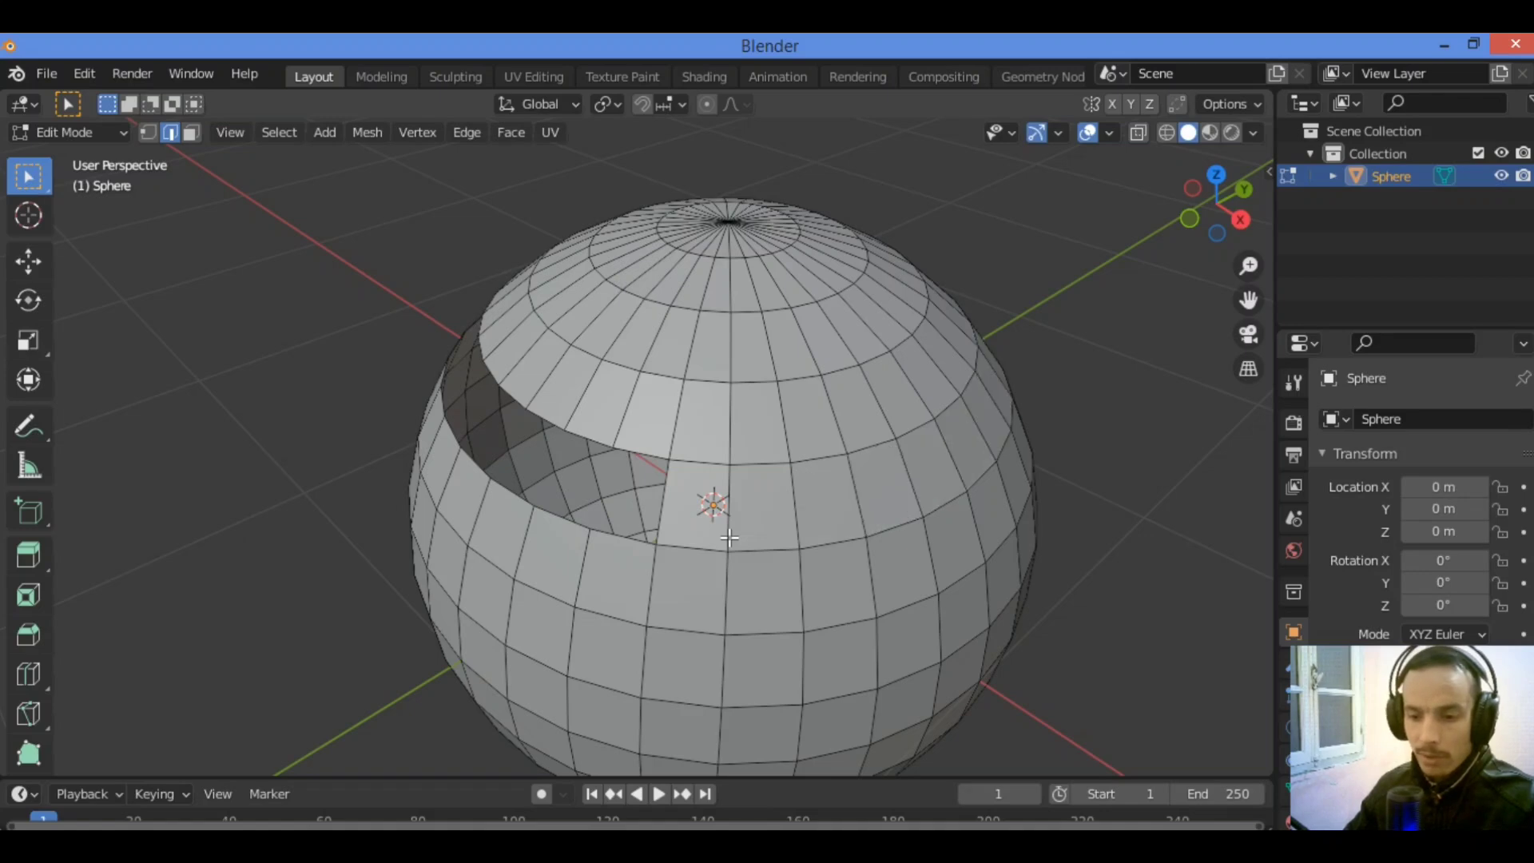
Fill the remaining gap in the band face by face, starting from the vertical edge at the gap's far left end
click(473, 378)
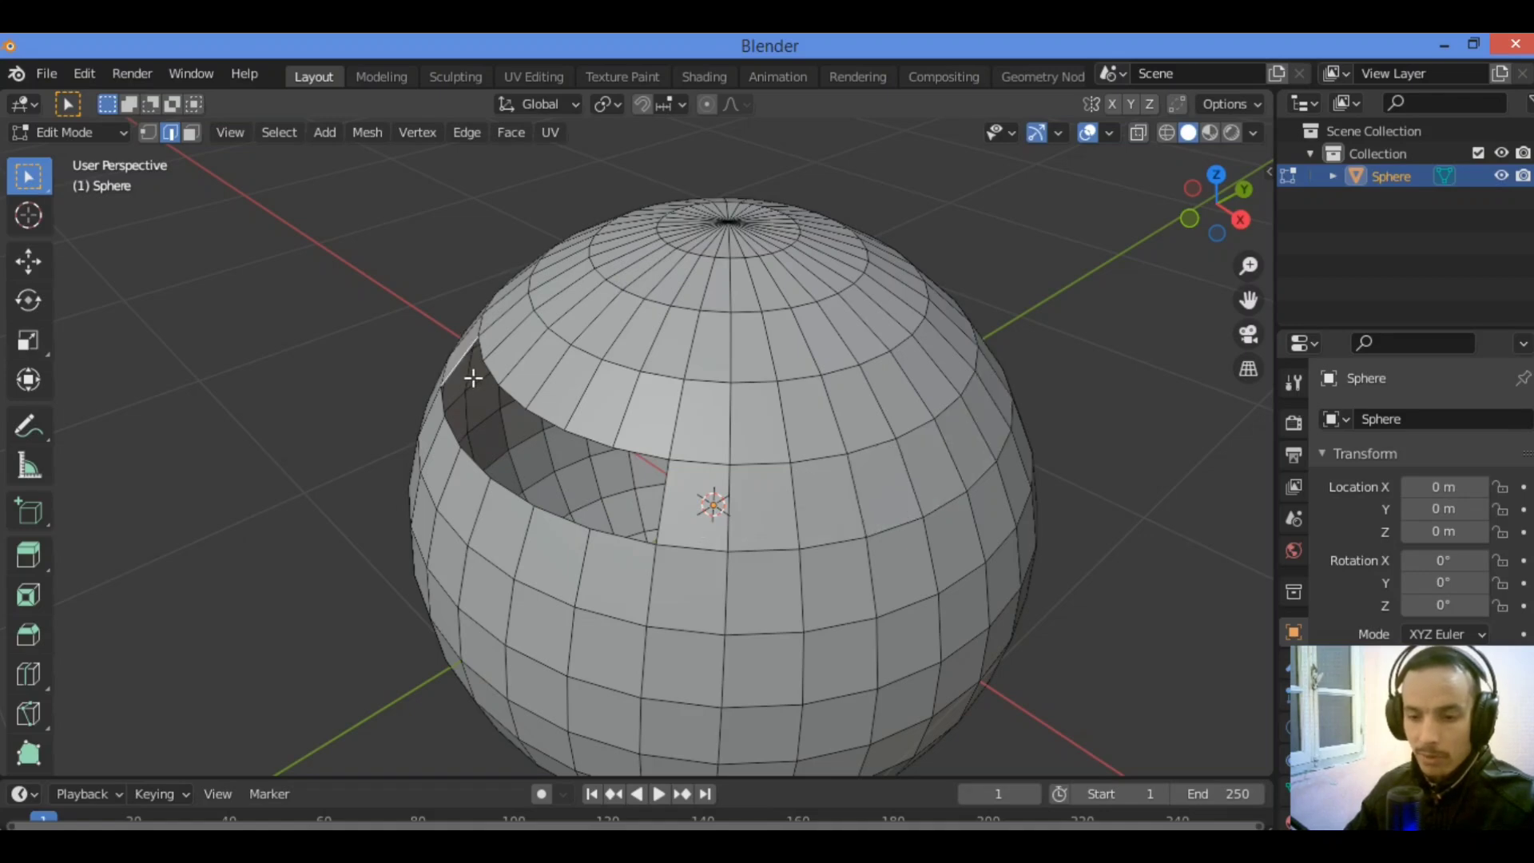
key(f)
key(f)
key(f)
key(f)
key(f)
key(f)
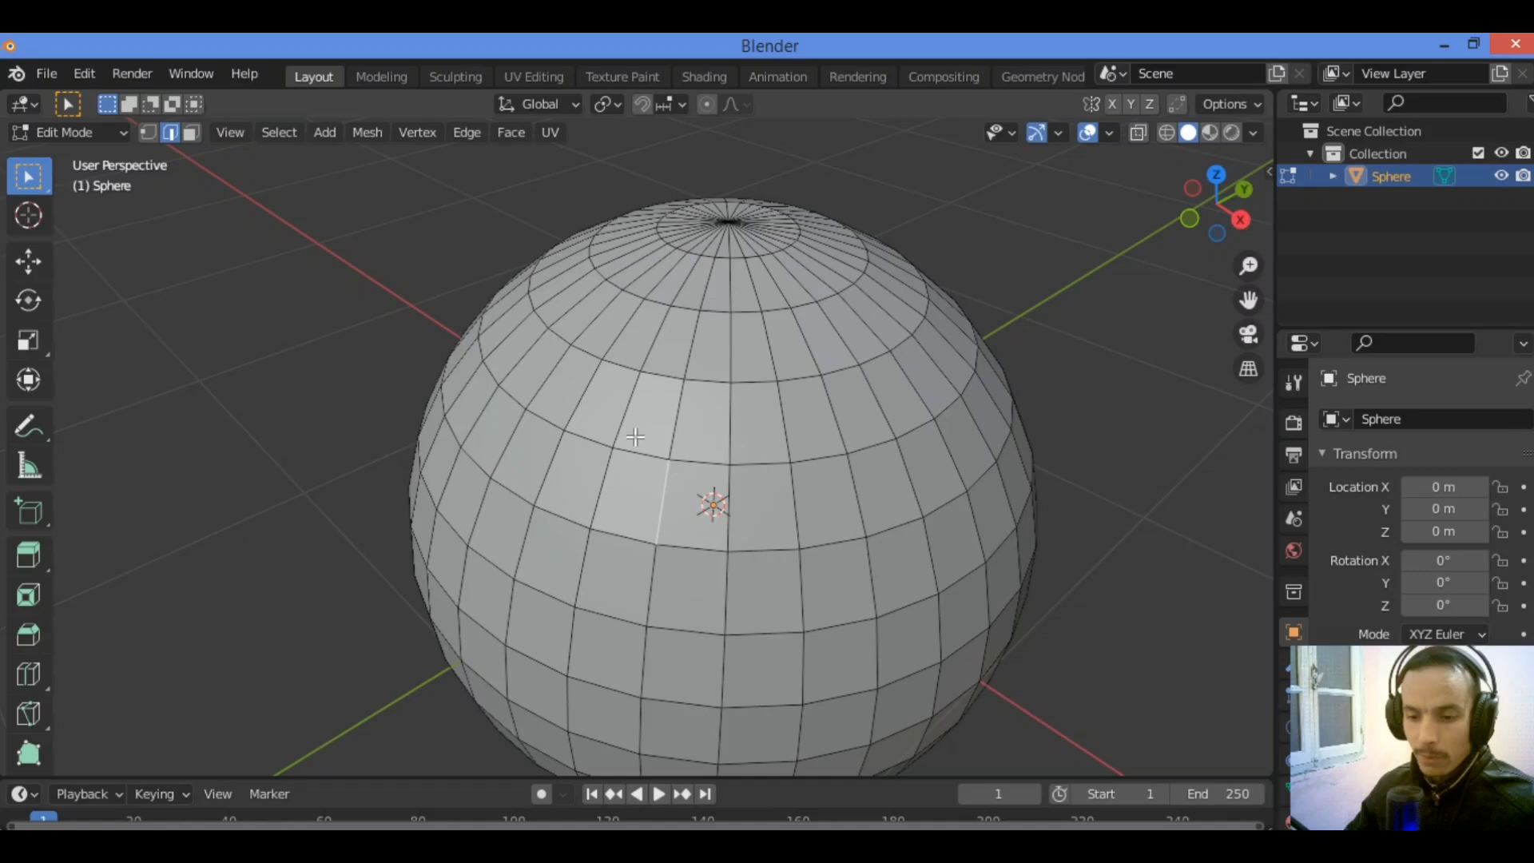